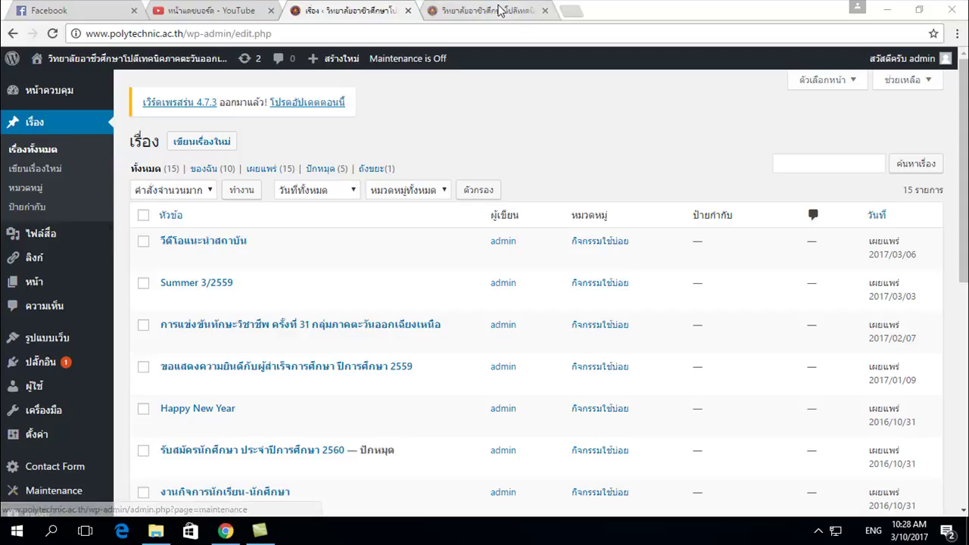
Look over the post tiles on the college's public homepage, then return to the admin post list.
left_click(500, 10)
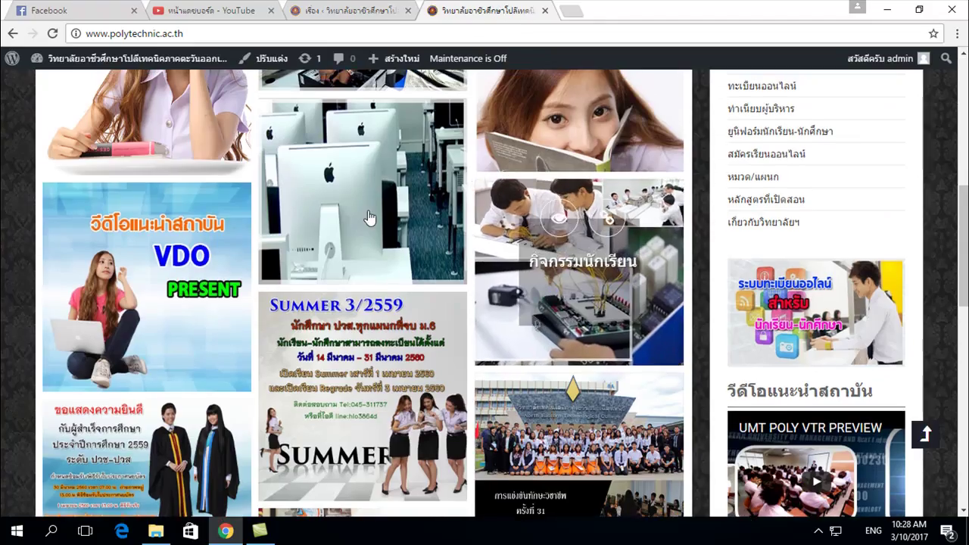
scroll(368, 218, "up", 2)
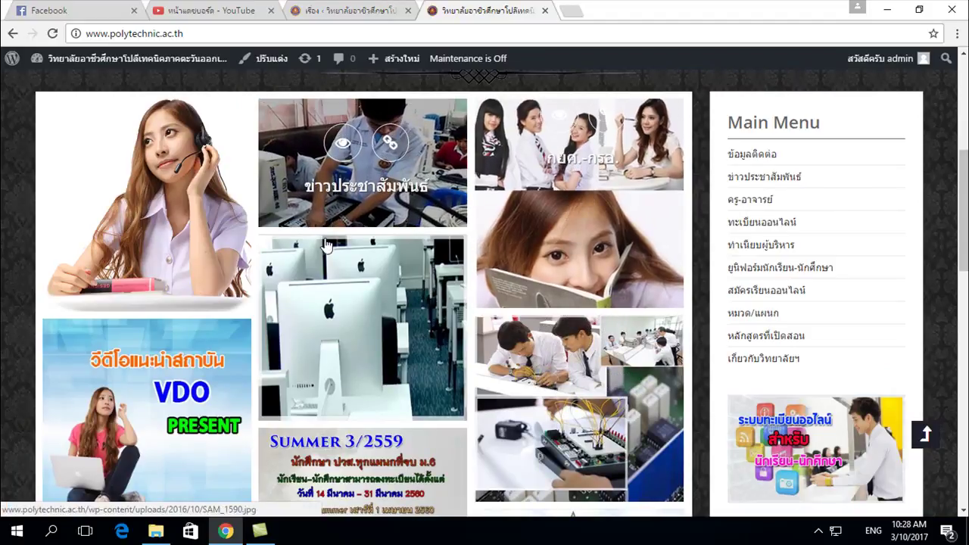
scroll(318, 195, "down", 5)
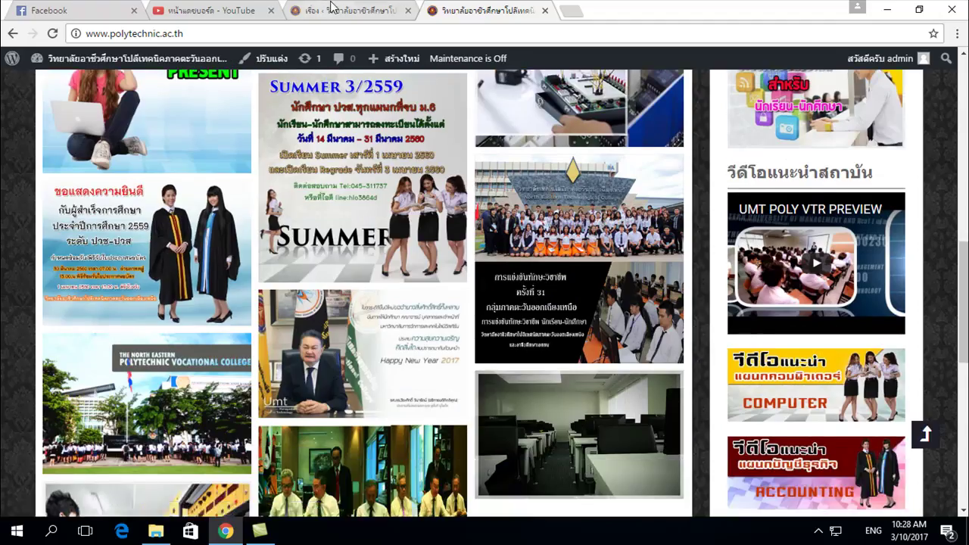
left_click(331, 9)
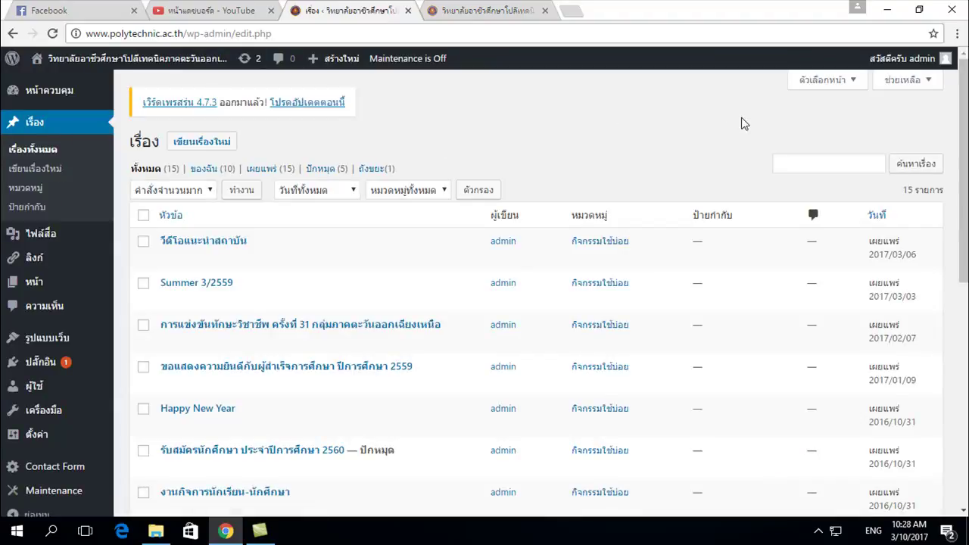
Open the admin dashboard and look through its overview, activity and news sections.
left_click(52, 91)
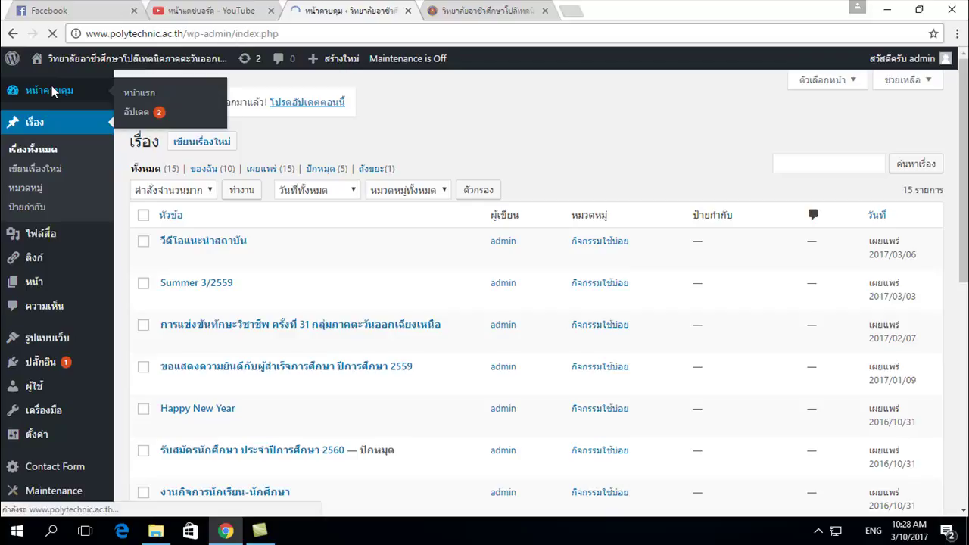
scroll(513, 170, "down", 4)
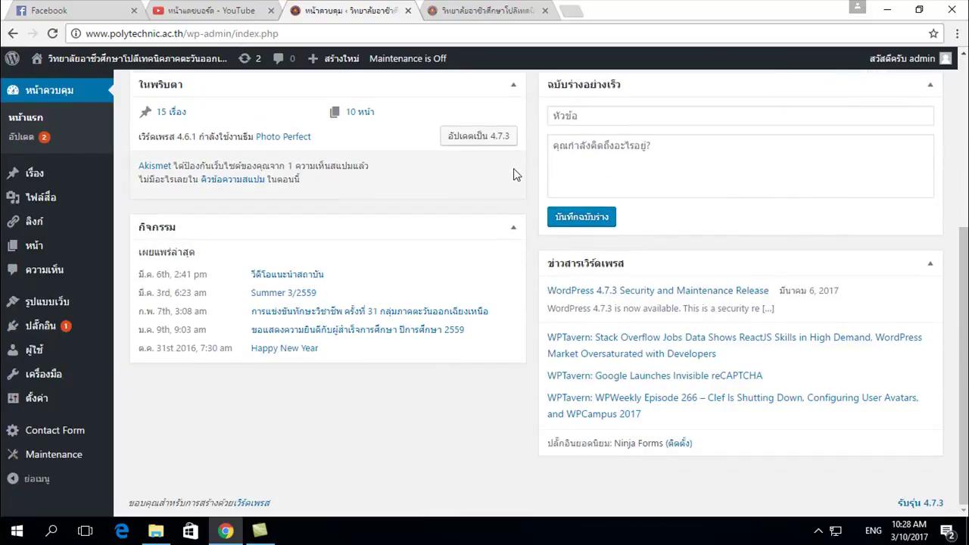
scroll(629, 193, "up", 4)
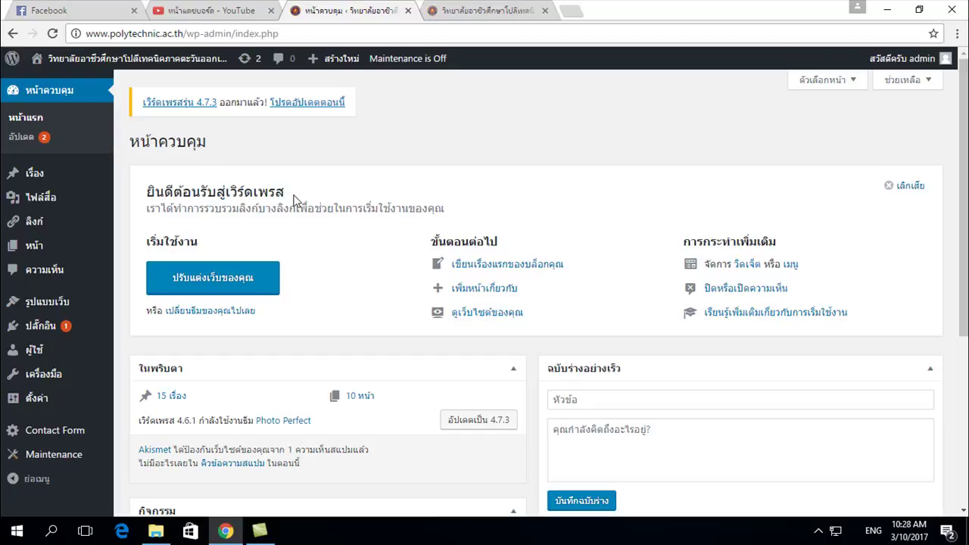
Open the list of all posts and review the existing entries from start to end.
mouse_move(32, 175)
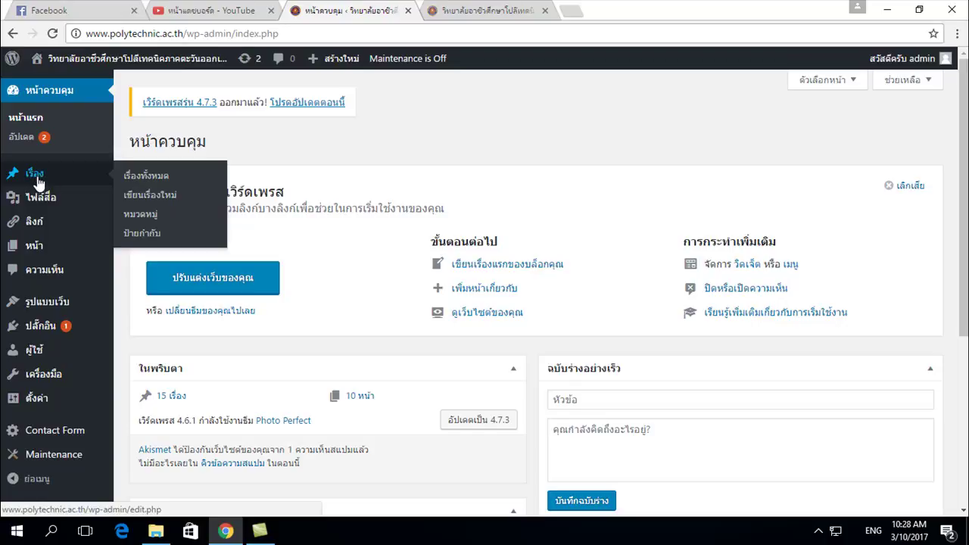
left_click(37, 177)
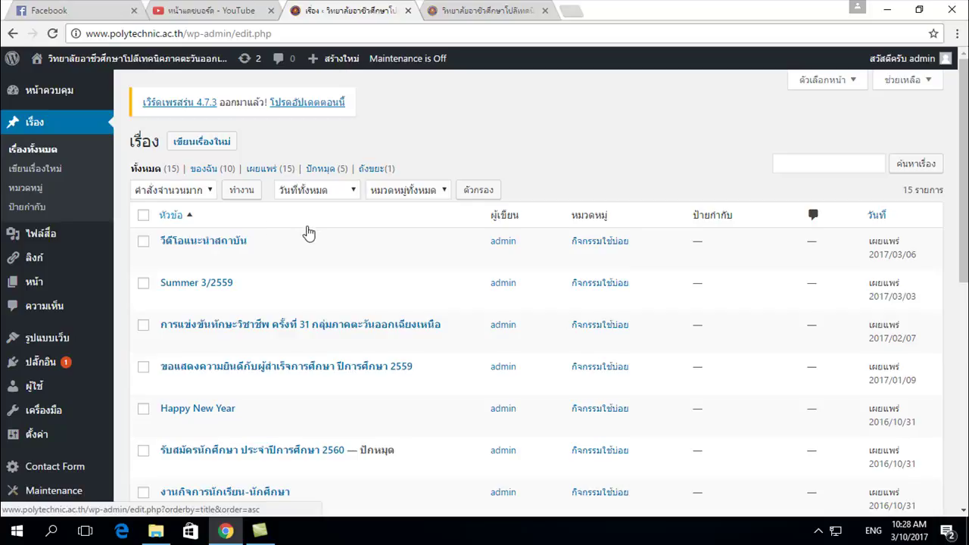
left_click(209, 143)
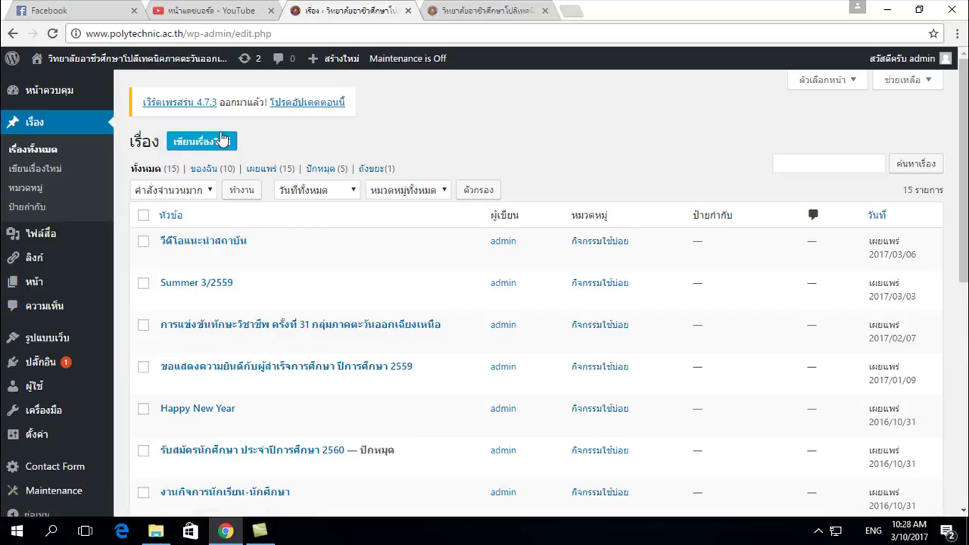
scroll(303, 185, "down", 1)
scroll(302, 186, "down", 6)
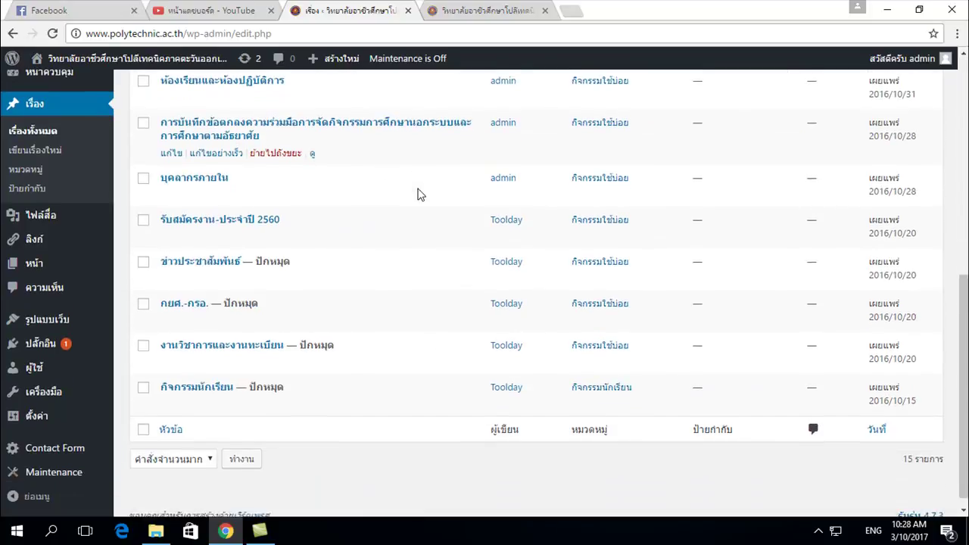
scroll(197, 165, "up", 4)
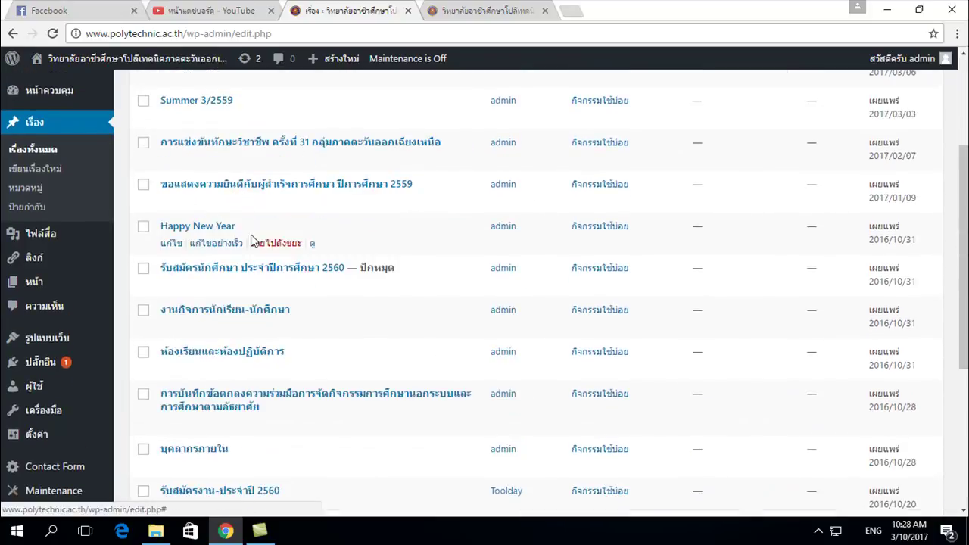
scroll(255, 252, "up", 3)
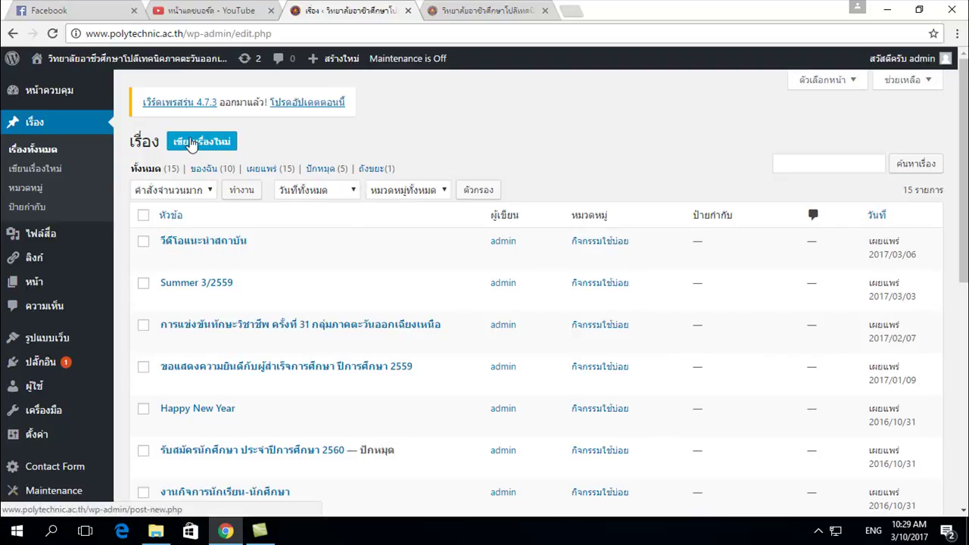
Start a new post and compare with the post tiles on the public homepage before returning to the editor.
left_click(192, 143)
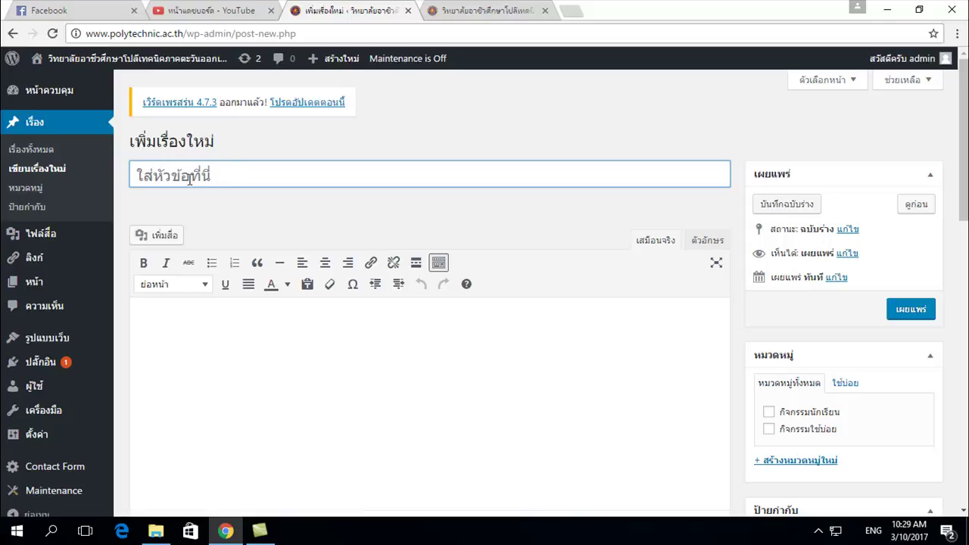
left_click(469, 11)
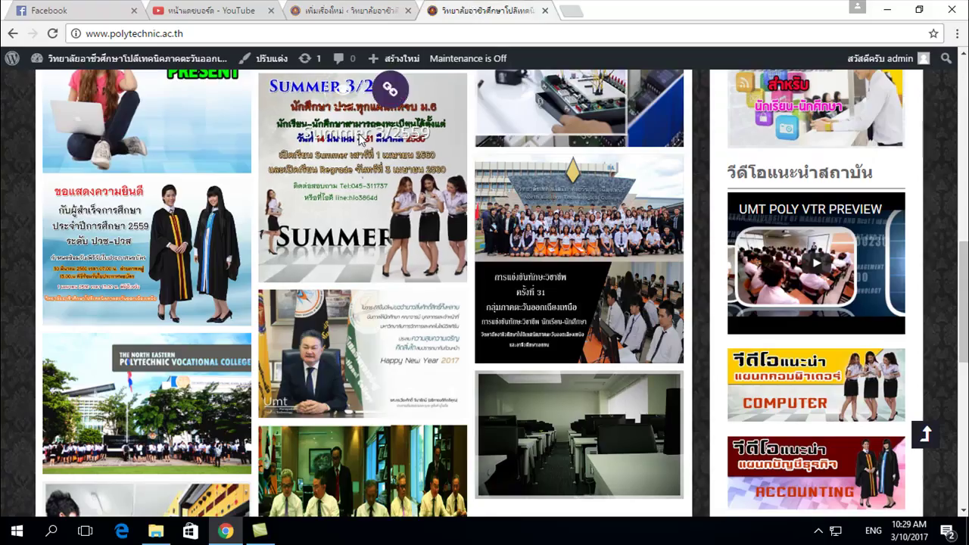
scroll(342, 165, "up", 3)
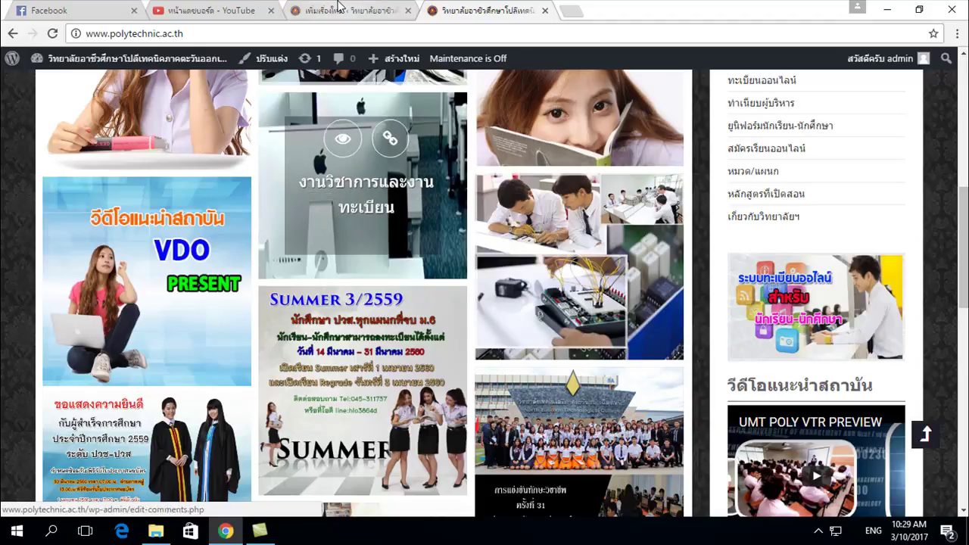
left_click(339, 7)
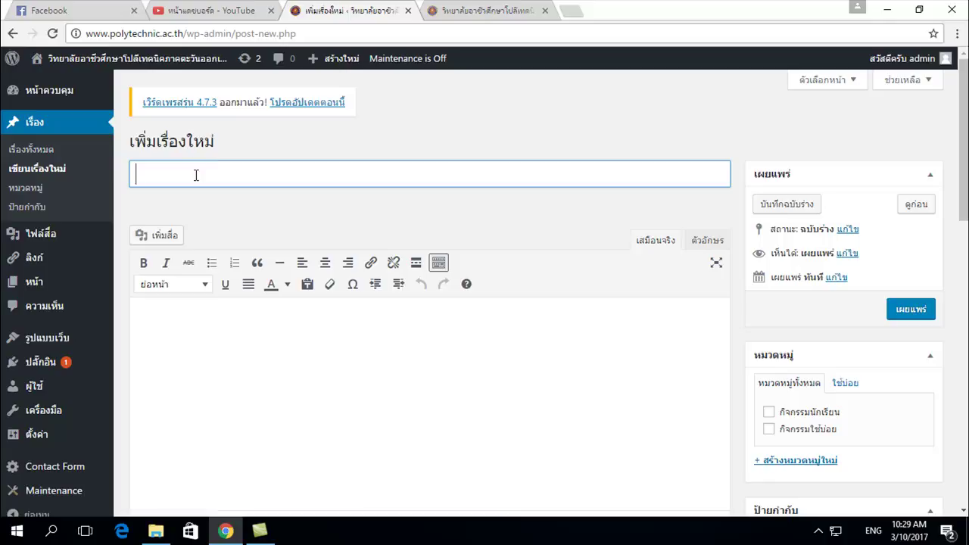
type("mf")
key("BackSpace")
key("BackSpace")
key("BackSpace")
key("BackSpace")
Enter "ทดสอบการเขียนเนื้อหา" in Thai as the new post's title and place the cursor in the post body.
key("grave")
type("ทดสอ")
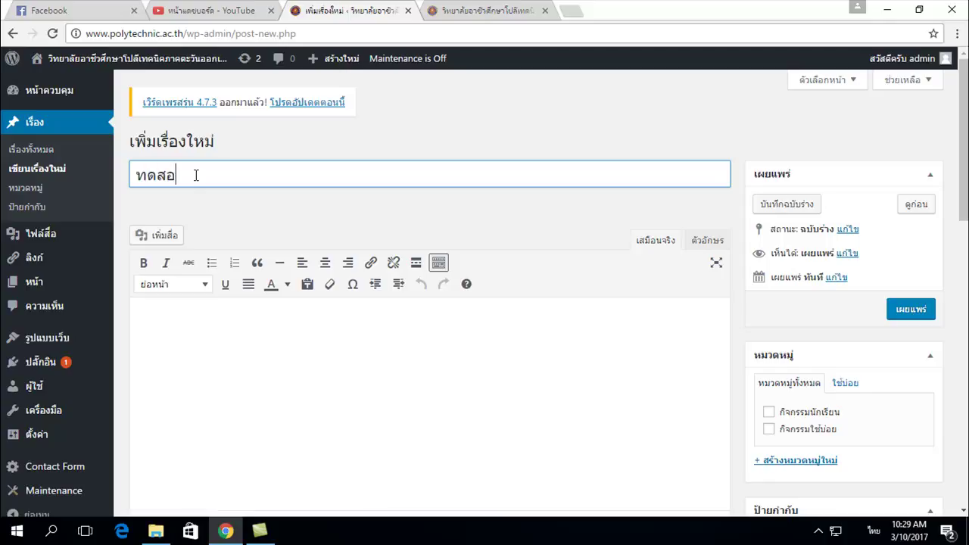
type("บการเขียน")
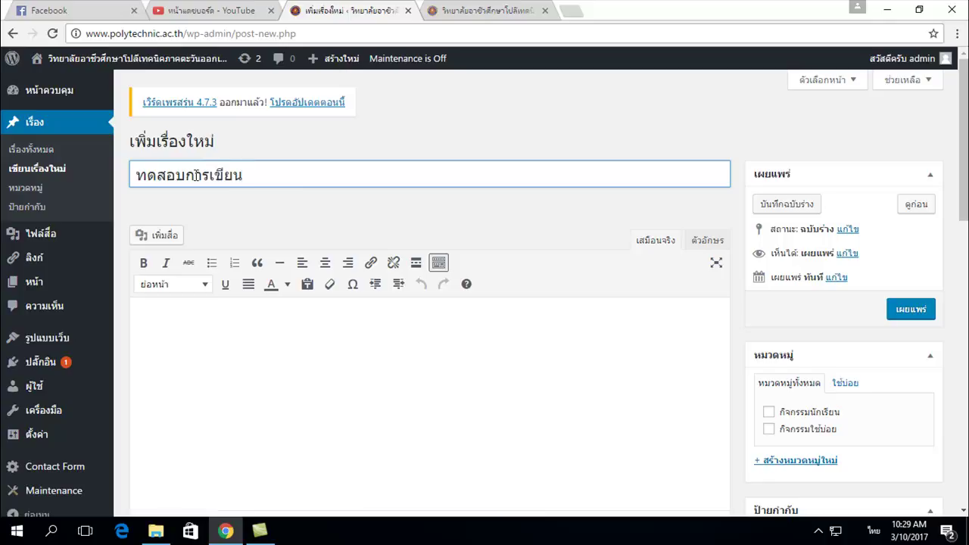
type("นี")
type("อหา")
left_click(256, 333)
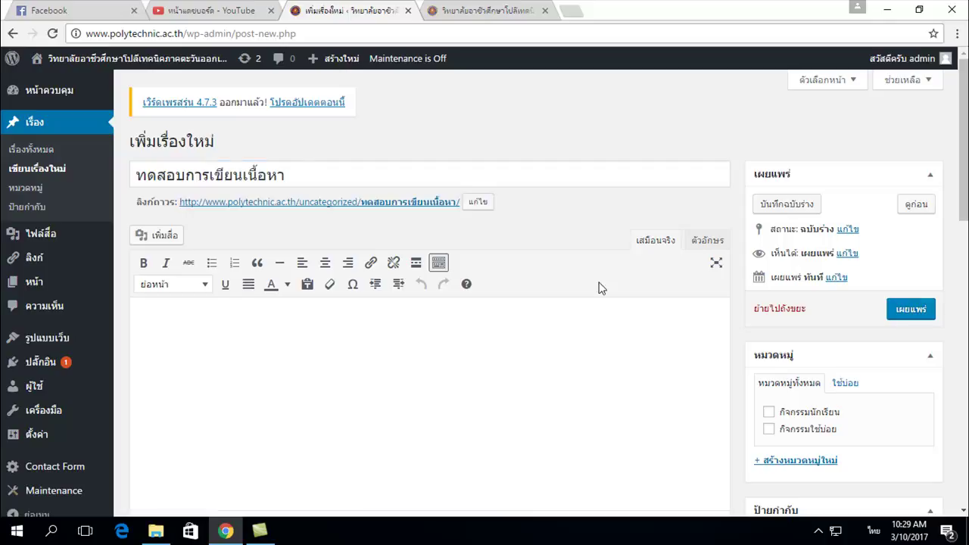
Open the media insertion dialog for the post body and browse the existing files in the media library.
scroll(292, 337, "down", 1)
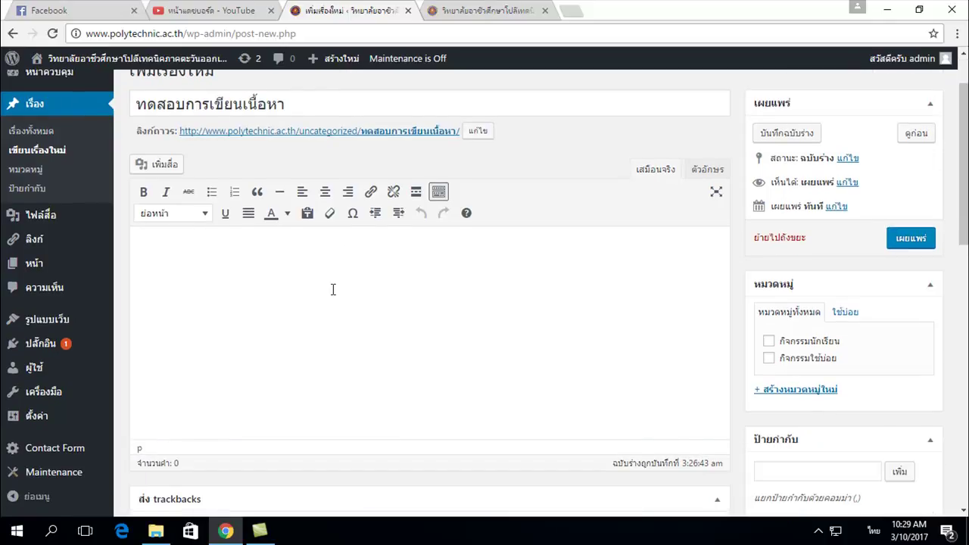
scroll(227, 303, "down", 1)
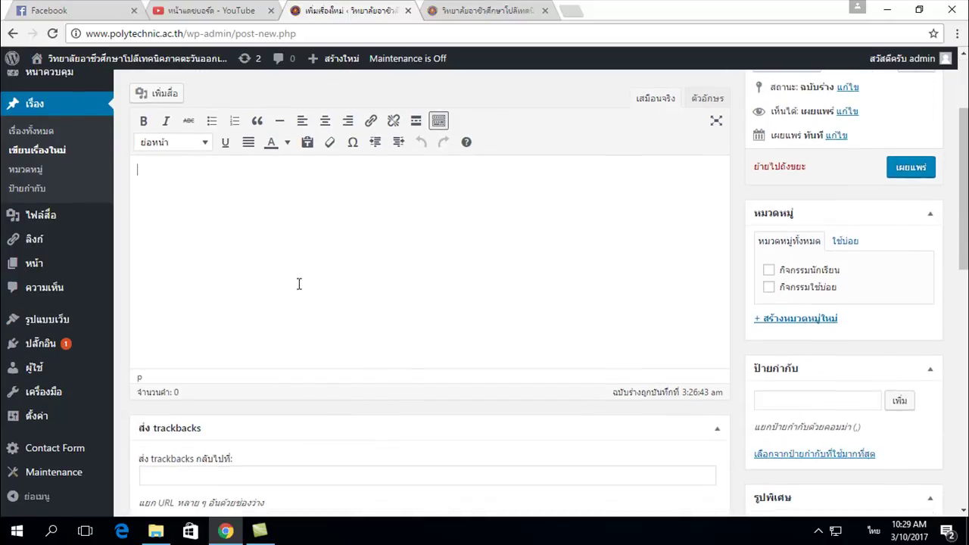
scroll(299, 284, "up", 2)
scroll(301, 288, "down", 1)
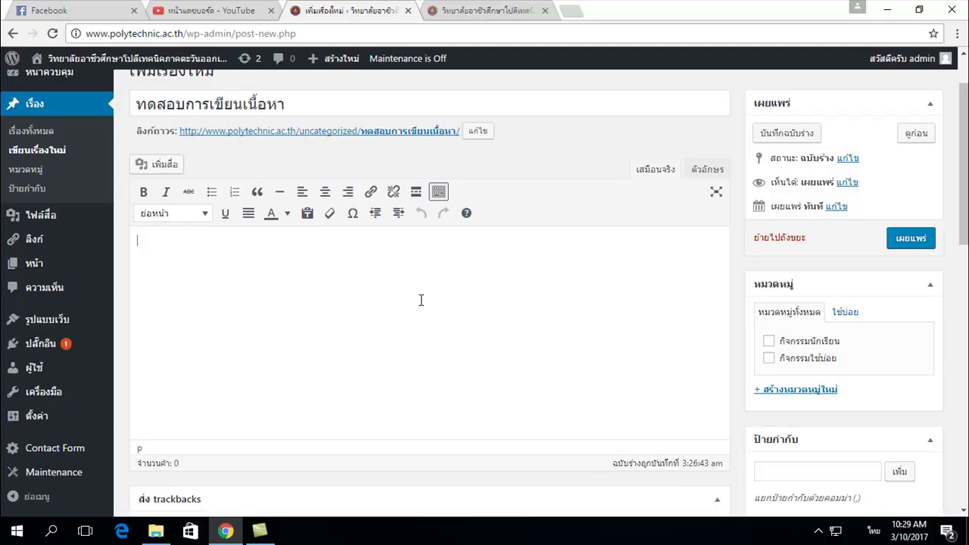
left_click(162, 166)
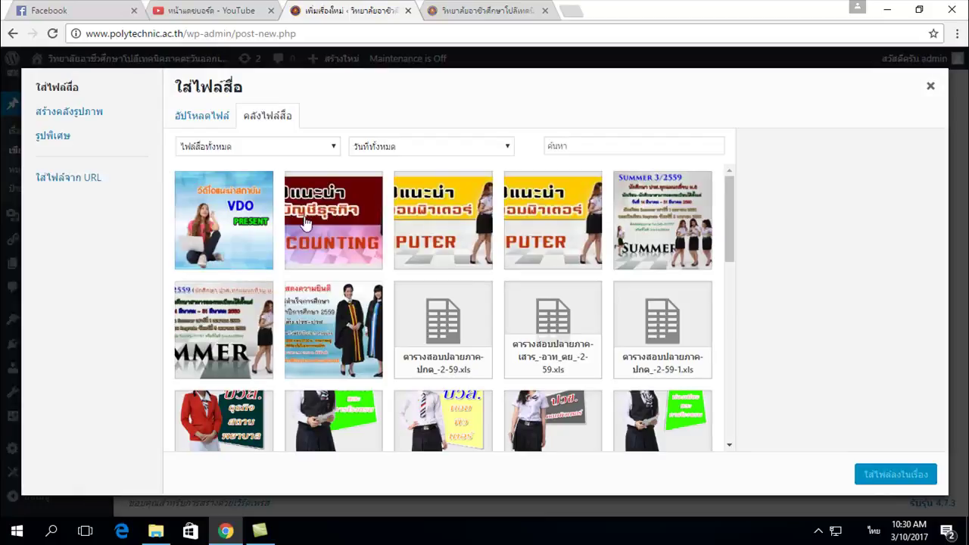
scroll(603, 234, "down", 3)
scroll(603, 234, "down", 5)
scroll(603, 234, "up", 10)
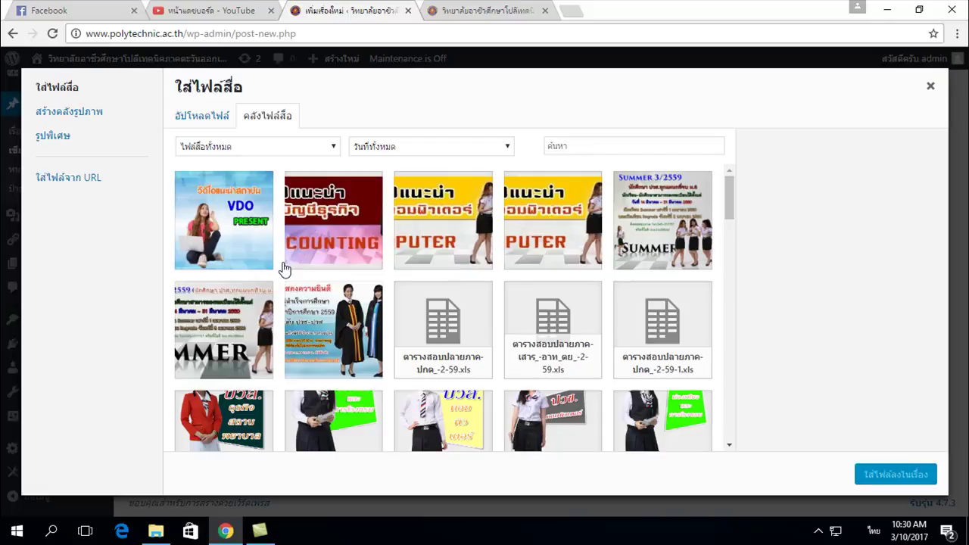
Upload 51b6e01869151a026cbb585cd36be5b5.jpg from the Pictures folder to the media library.
left_click(215, 121)
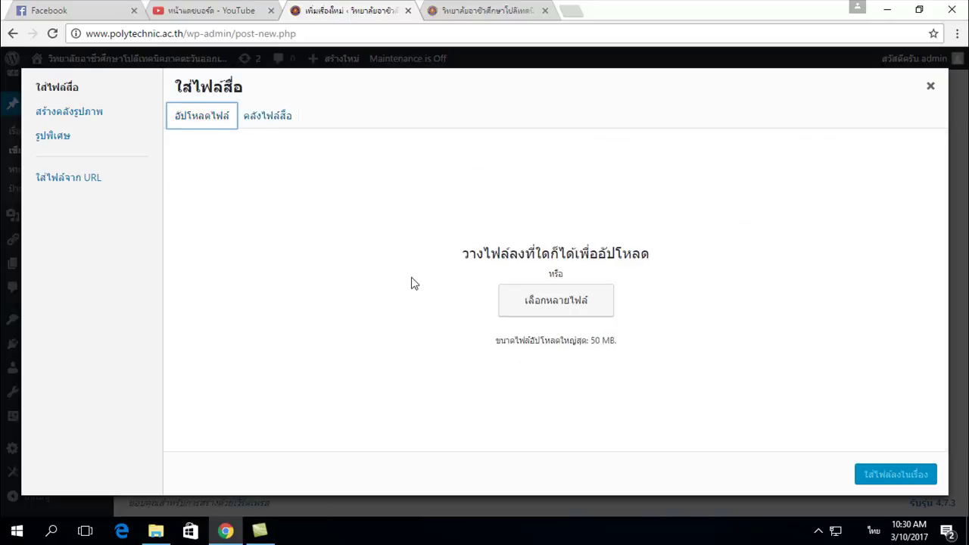
left_click(551, 305)
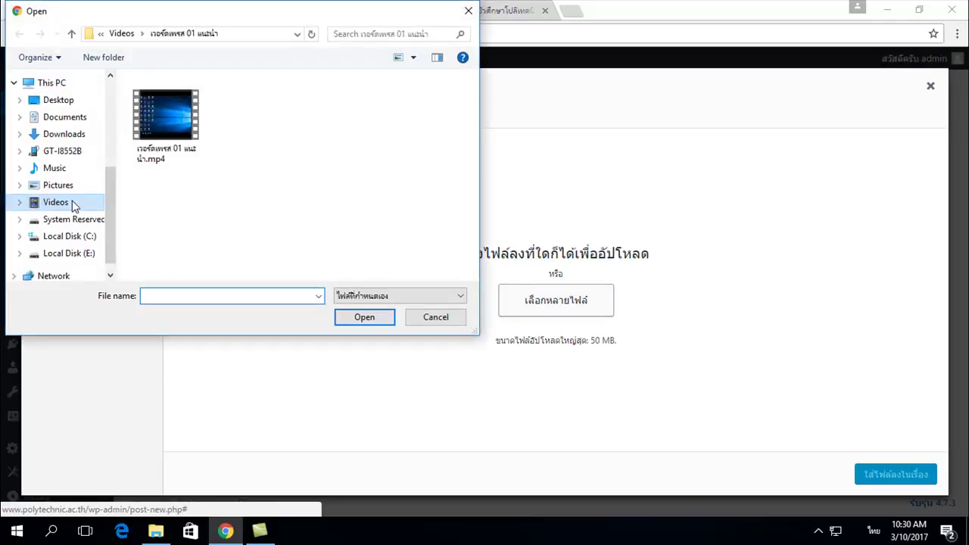
left_click(60, 186)
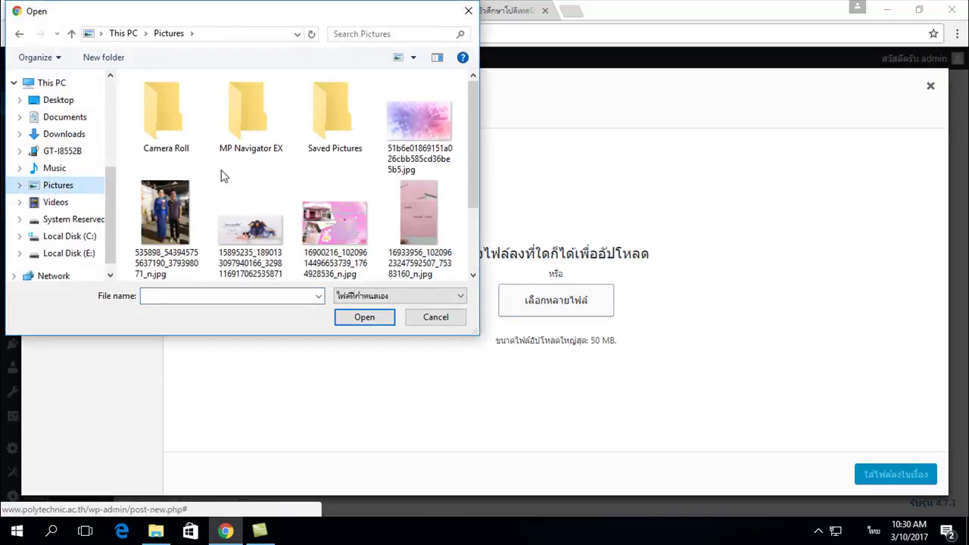
mouse_move(472, 123)
left_mouse_down()
mouse_move(472, 195)
mouse_move(471, 120)
left_mouse_up()
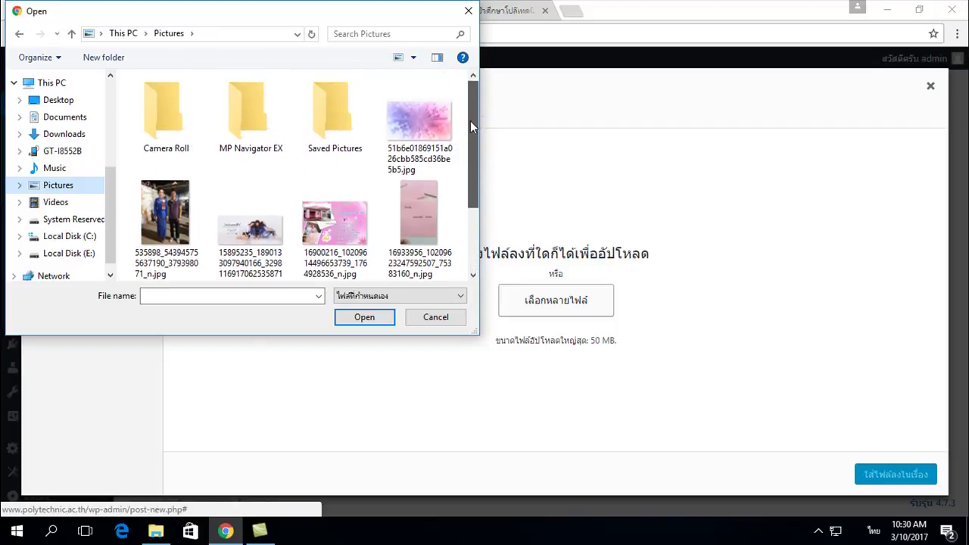
left_click(416, 118)
left_click(370, 318)
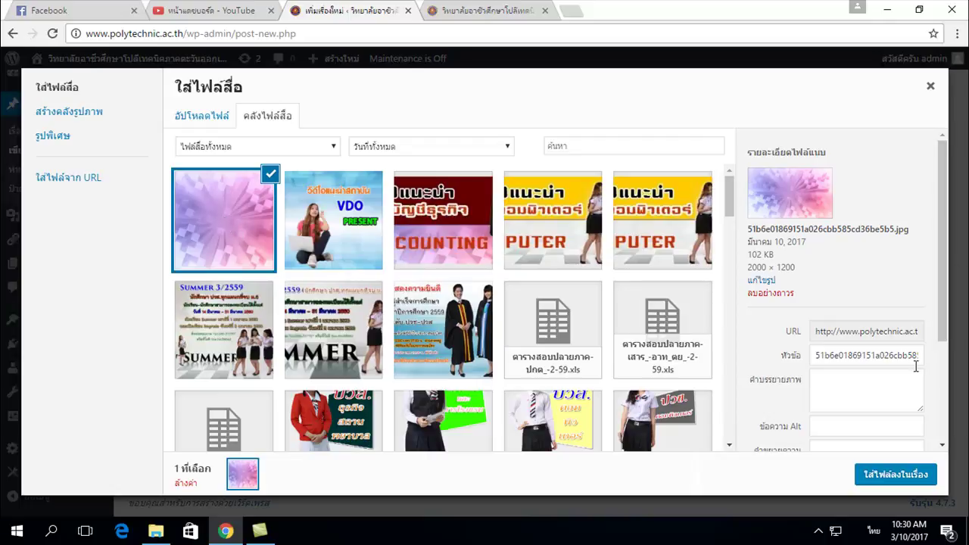
Insert the uploaded image into the post body and check how it appears in the editor.
left_click(897, 475)
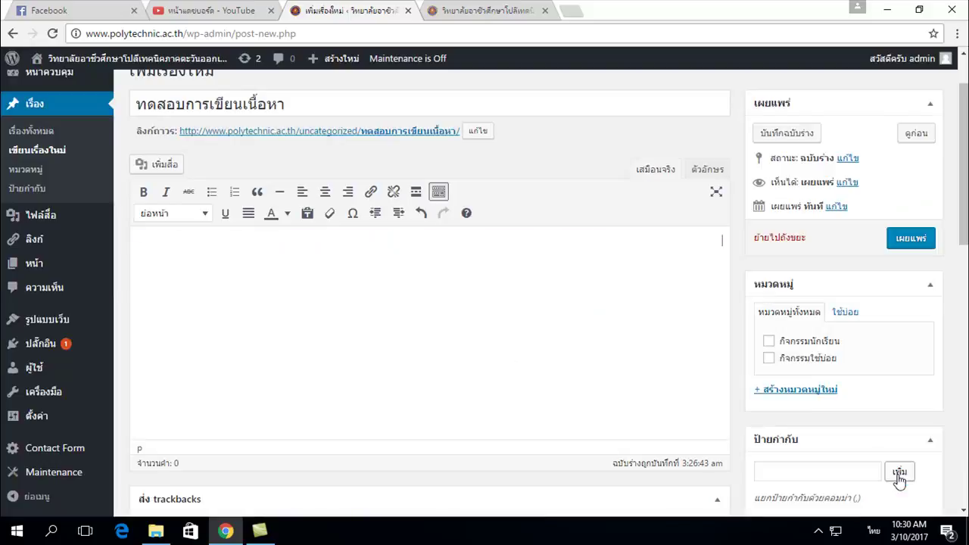
scroll(478, 343, "down", 3)
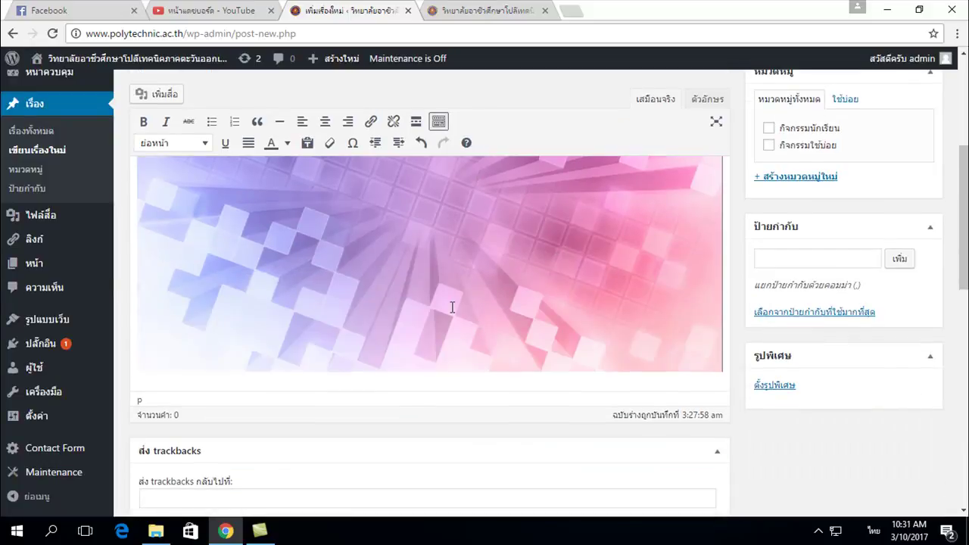
scroll(377, 277, "up", 1)
scroll(444, 320, "up", 2)
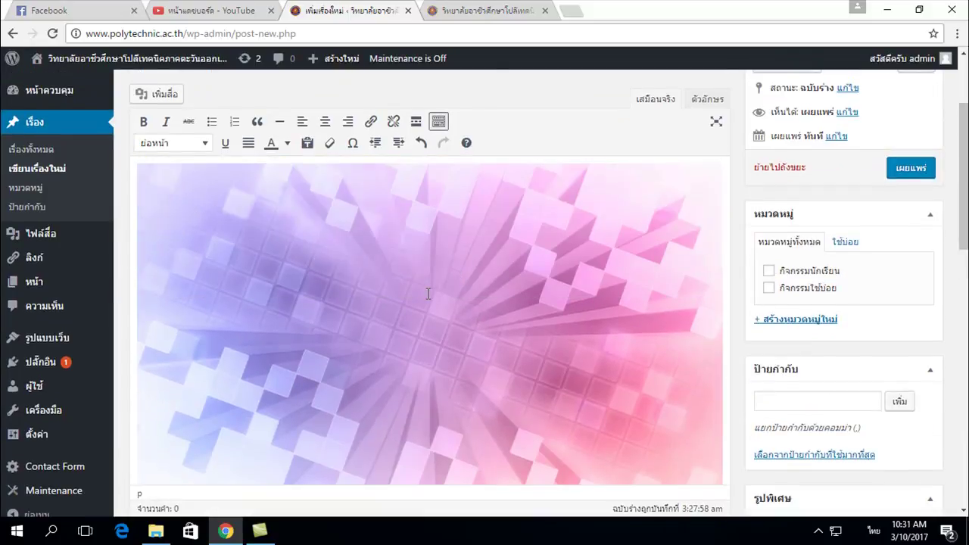
scroll(428, 295, "up", 2)
scroll(433, 305, "down", 1)
scroll(433, 305, "down", 1)
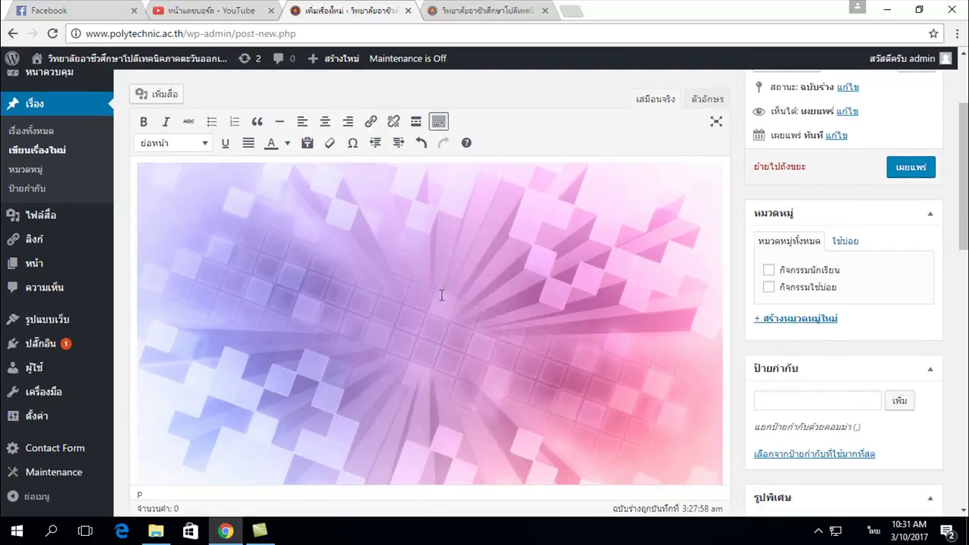
Shrink the image in the post body to about half its displayed width, keeping its proportions.
left_click(443, 296)
scroll(469, 296, "down", 3)
scroll(530, 287, "up", 3)
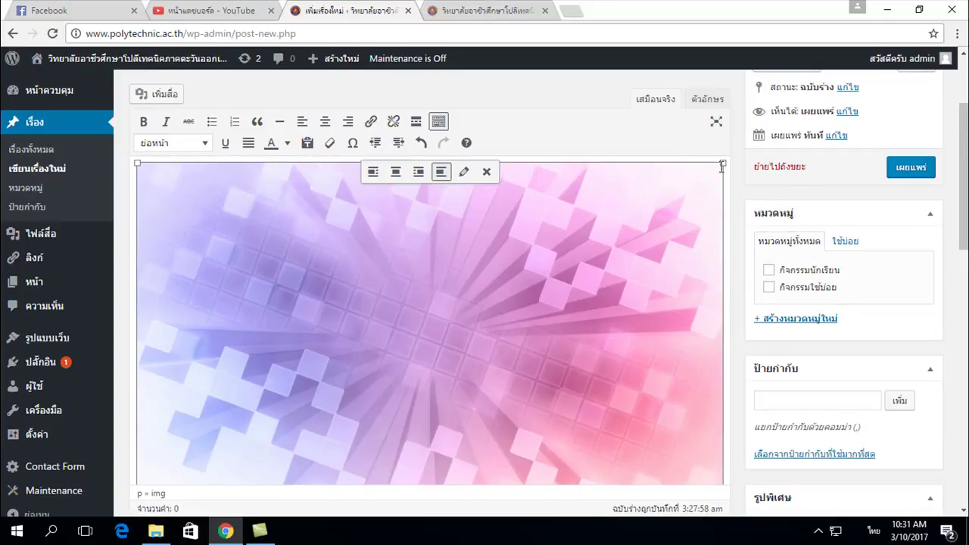
left_click_drag(722, 163, 423, 351)
scroll(475, 333, "up", 2)
left_click(485, 335)
left_click(265, 387)
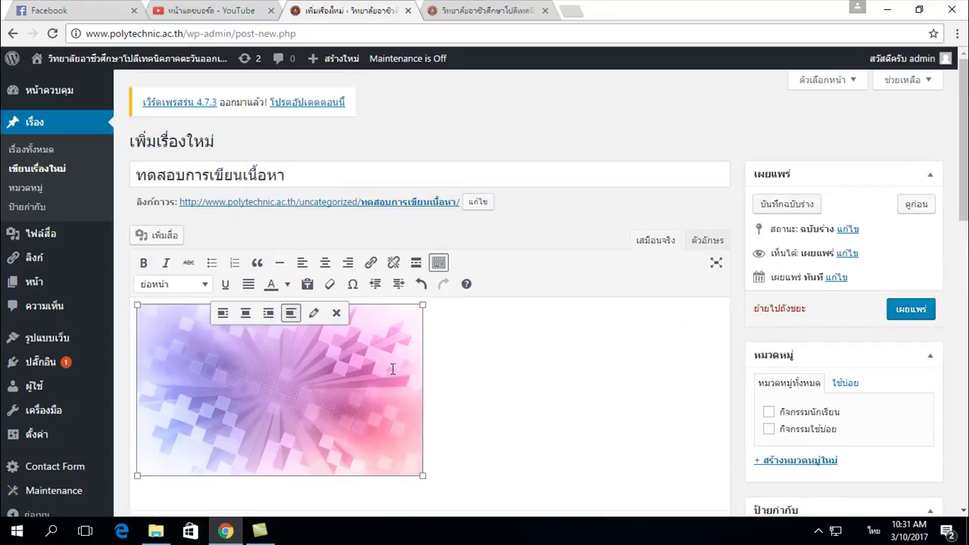
Write the text "เนื้อหา..............." directly after the image in the post body.
left_click(446, 370)
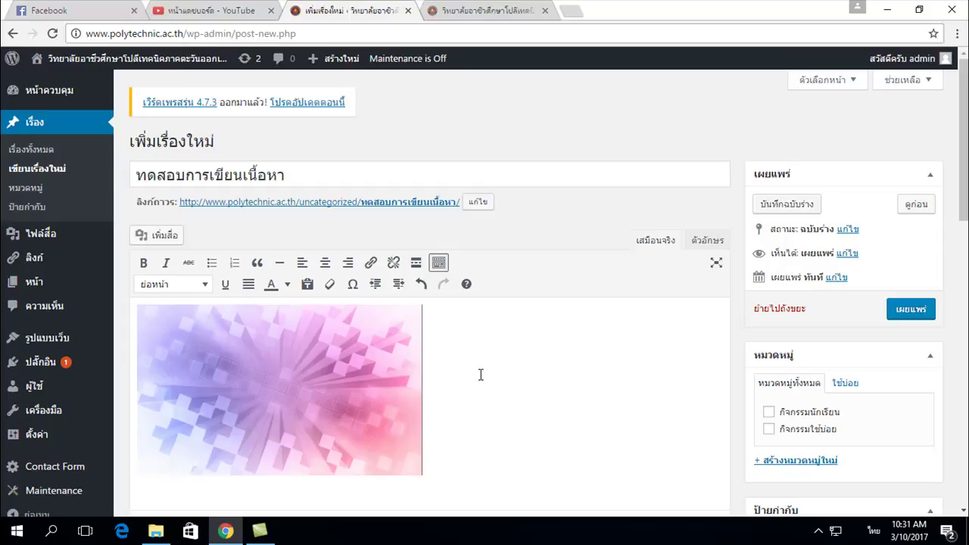
type("เนื้อ")
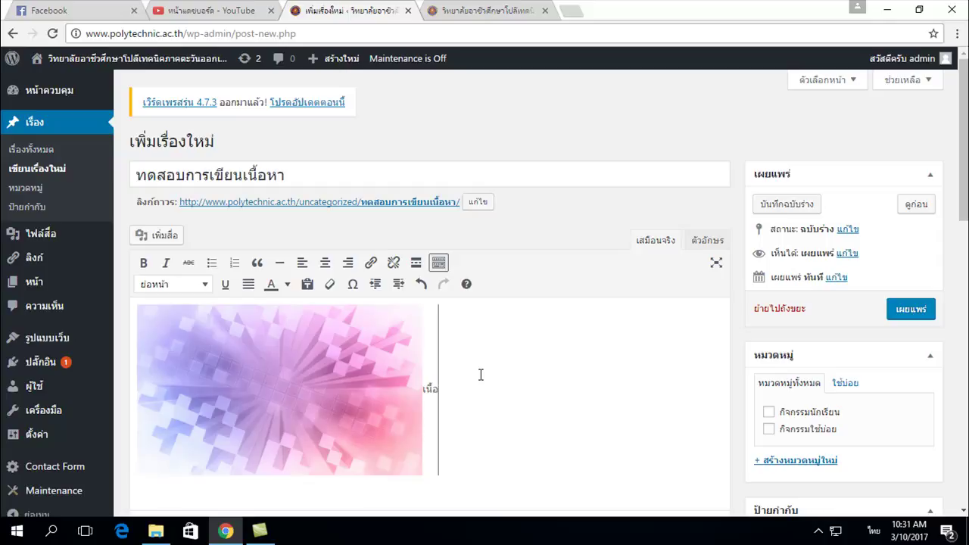
type("หา")
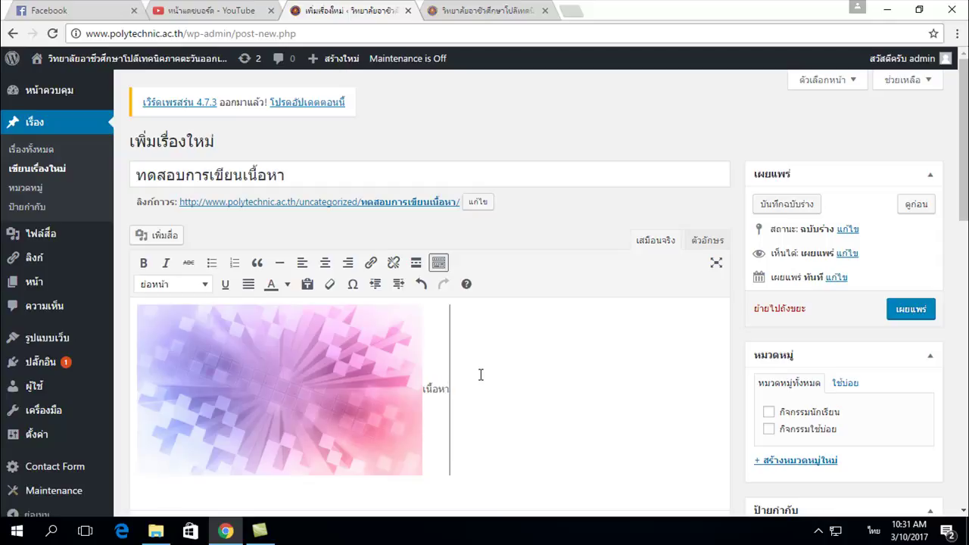
type("..........")
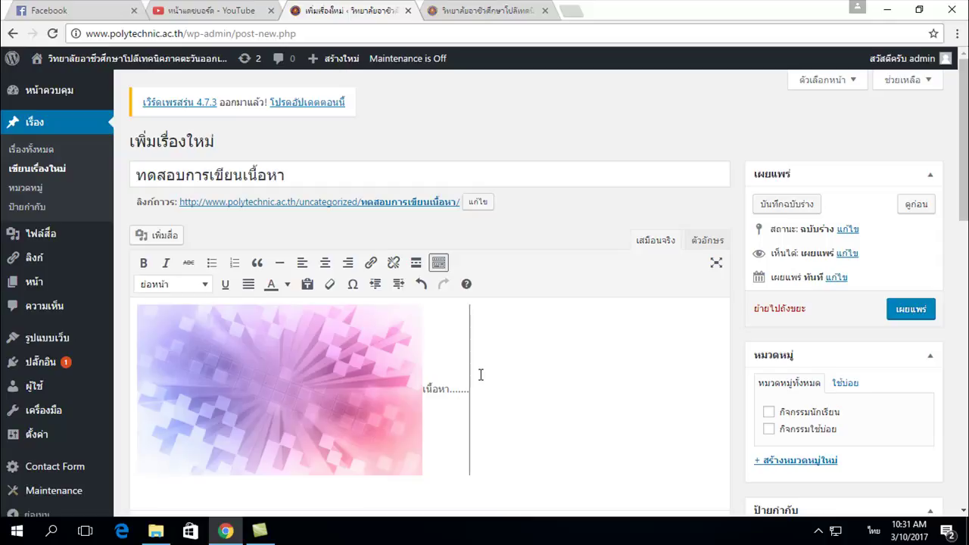
type("............")
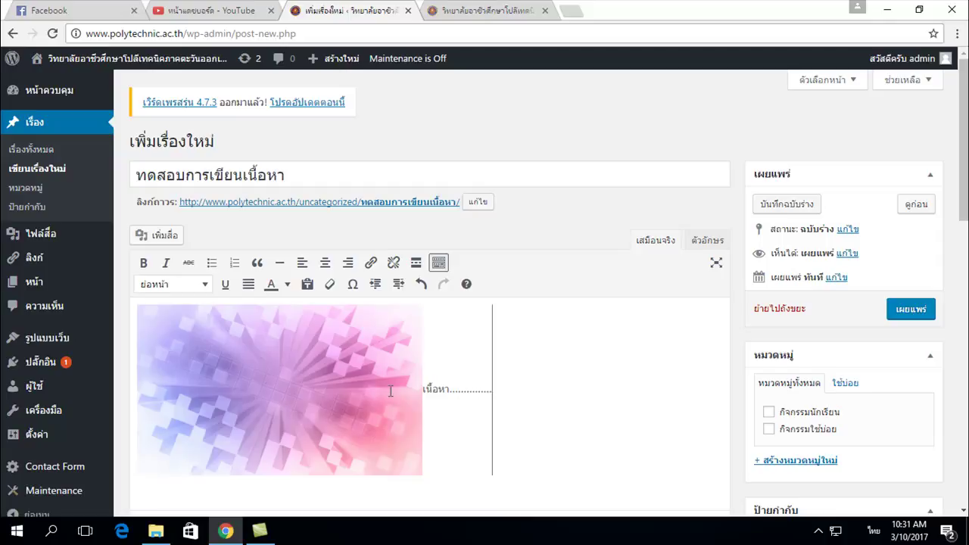
Try left and centre alignment on the image, and settle on right alignment so the text sits to its left.
left_click(302, 365)
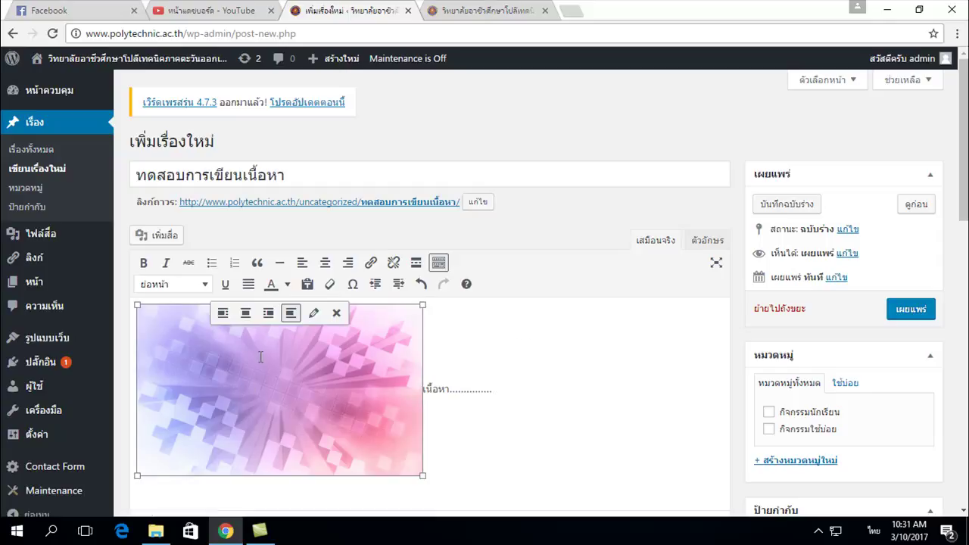
left_click(224, 315)
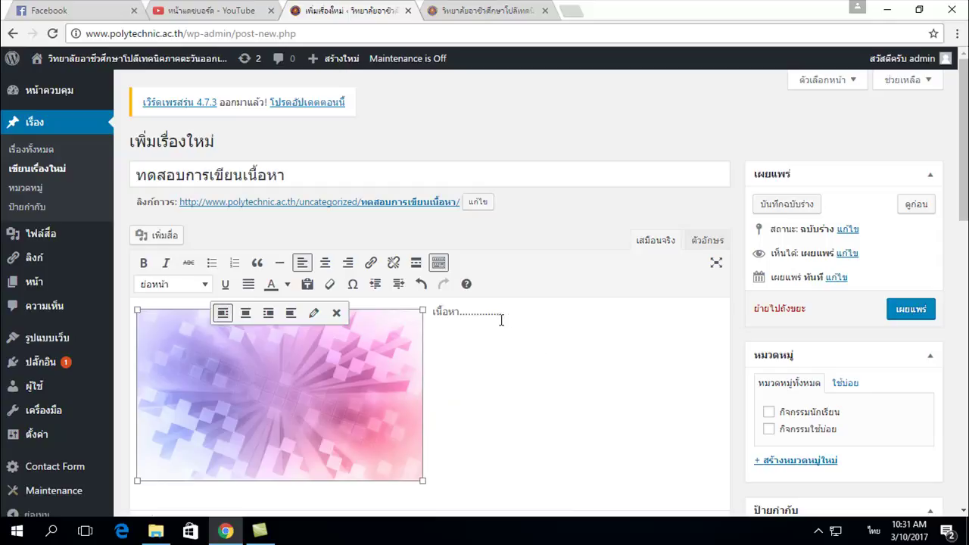
left_click_drag(508, 319, 440, 318)
left_click(282, 351)
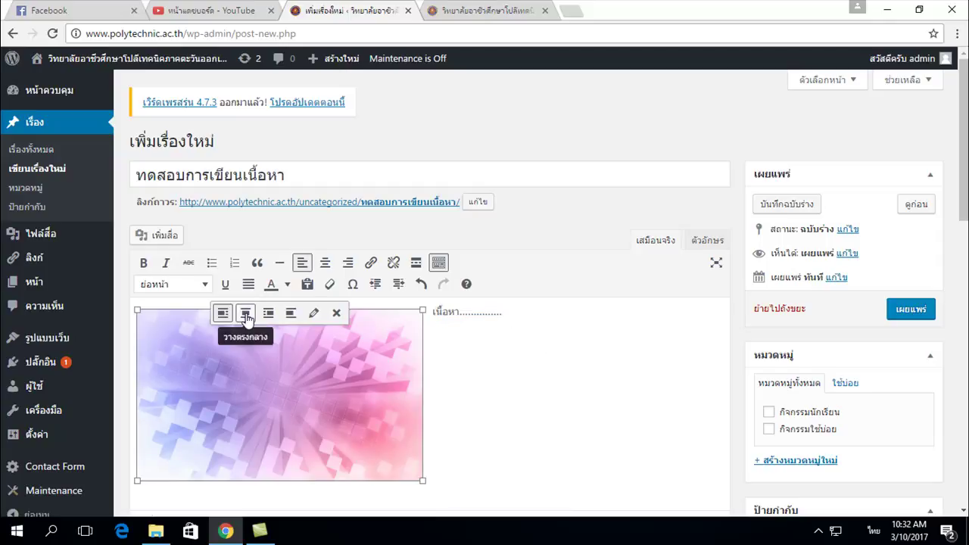
left_click(247, 313)
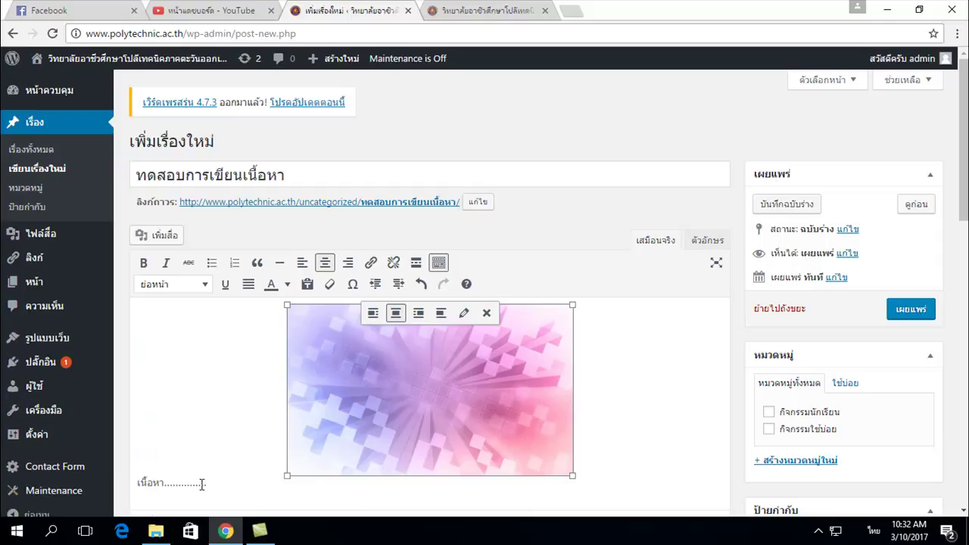
left_click(418, 312)
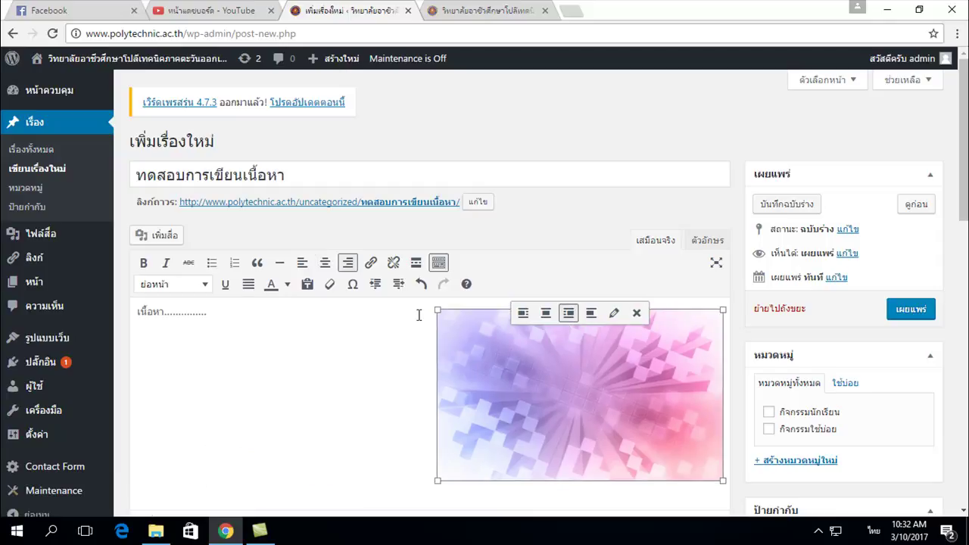
left_click(348, 366)
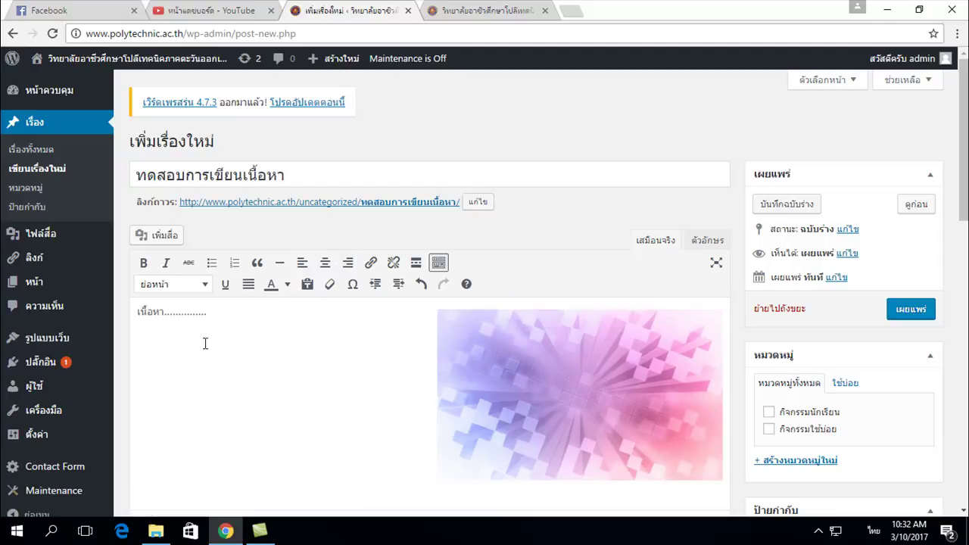
Look over the post's layout and the publishing, category, tag and featured image settings.
scroll(473, 350, "down", 2)
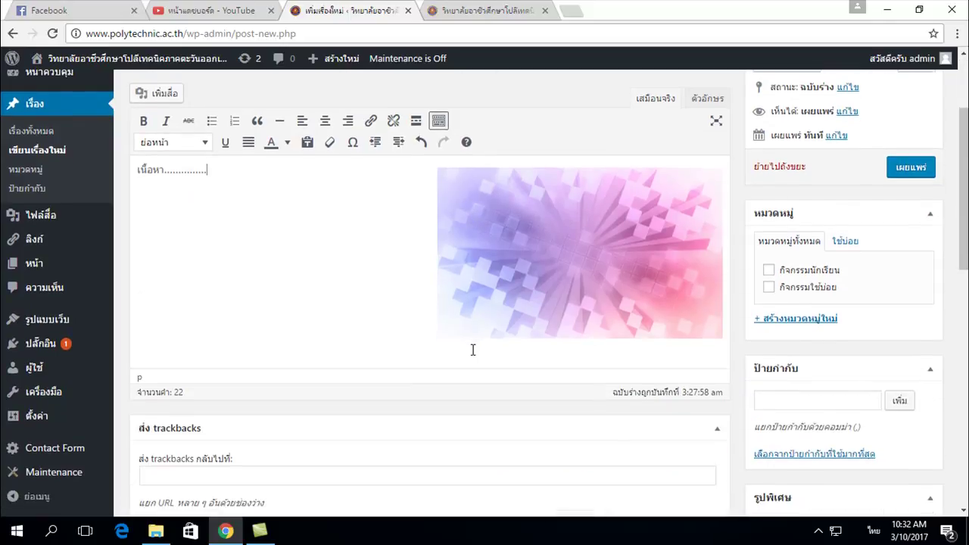
scroll(469, 340, "up", 2)
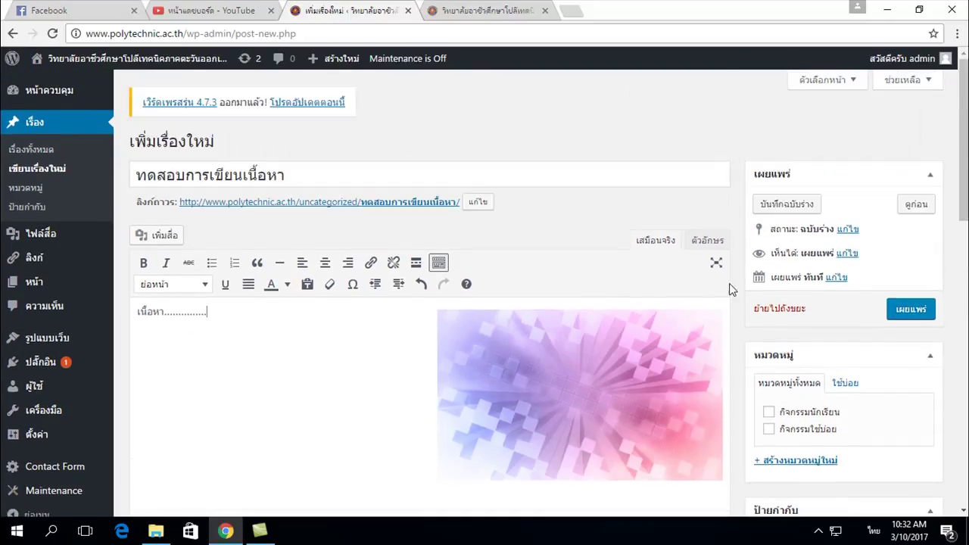
scroll(742, 281, "down", 2)
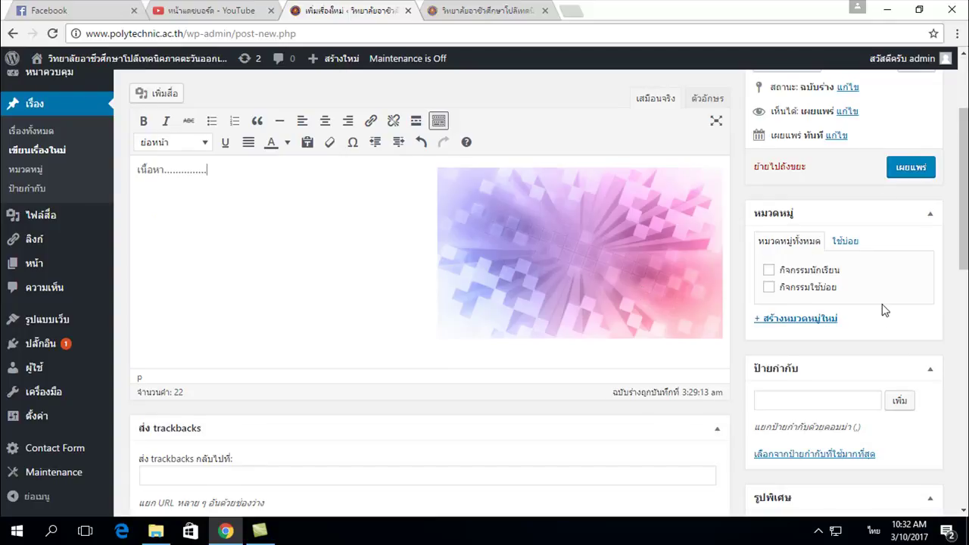
scroll(882, 314, "down", 2)
scroll(883, 309, "down", 2)
scroll(884, 309, "up", 4)
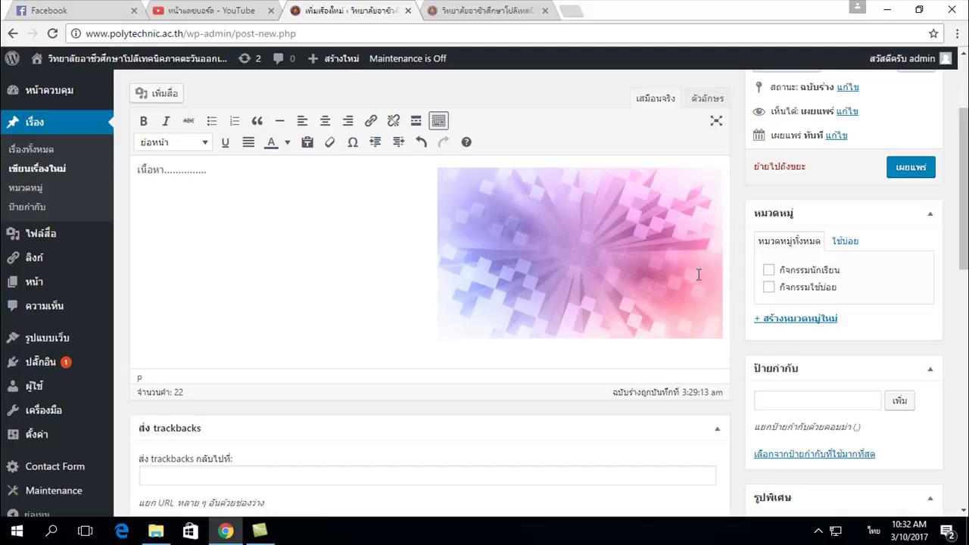
scroll(697, 274, "down", 1)
scroll(698, 274, "down", 1)
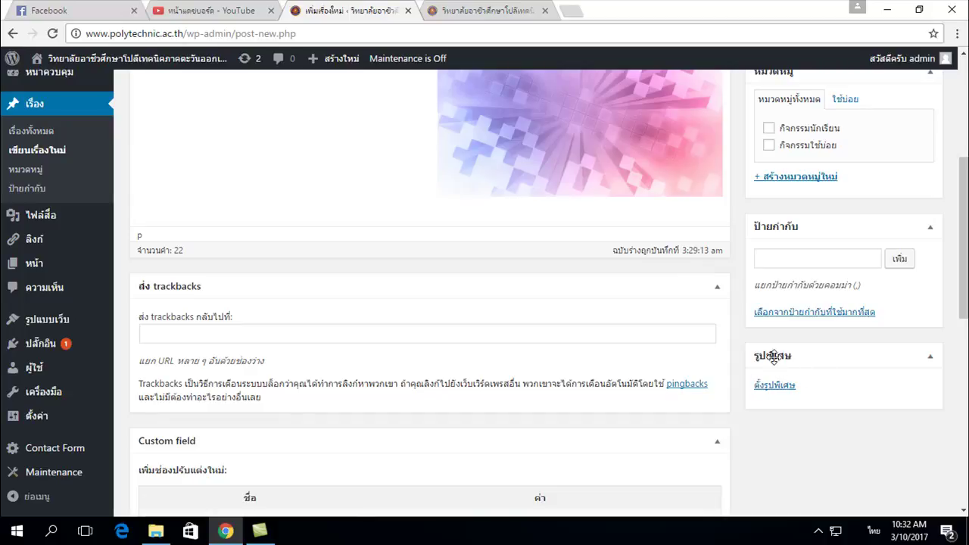
Check how post images are shown on the college home page, and set 51b6e01869151a026cbb585cd36be5b5.jpg as the post's featured image.
left_click(477, 13)
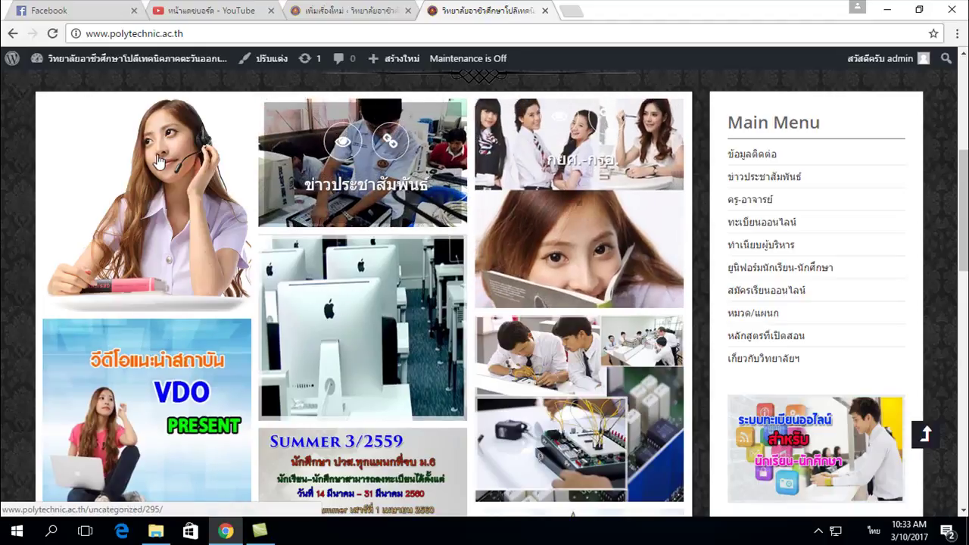
left_click(338, 8)
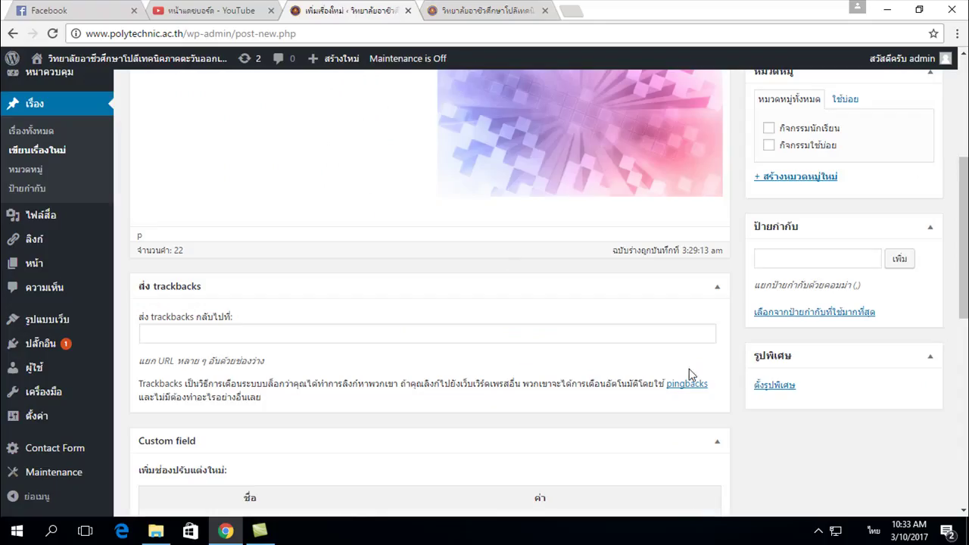
left_click(771, 390)
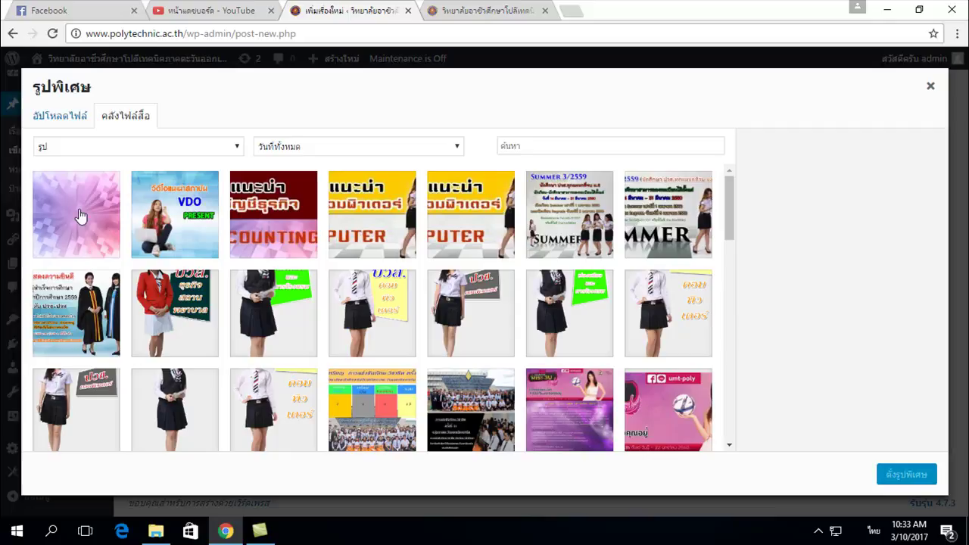
left_click(84, 215)
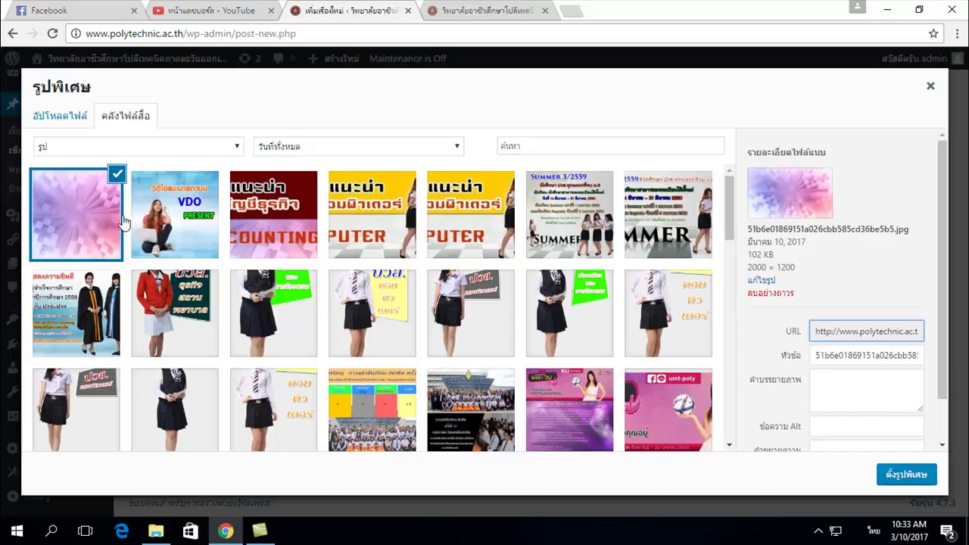
left_click(904, 475)
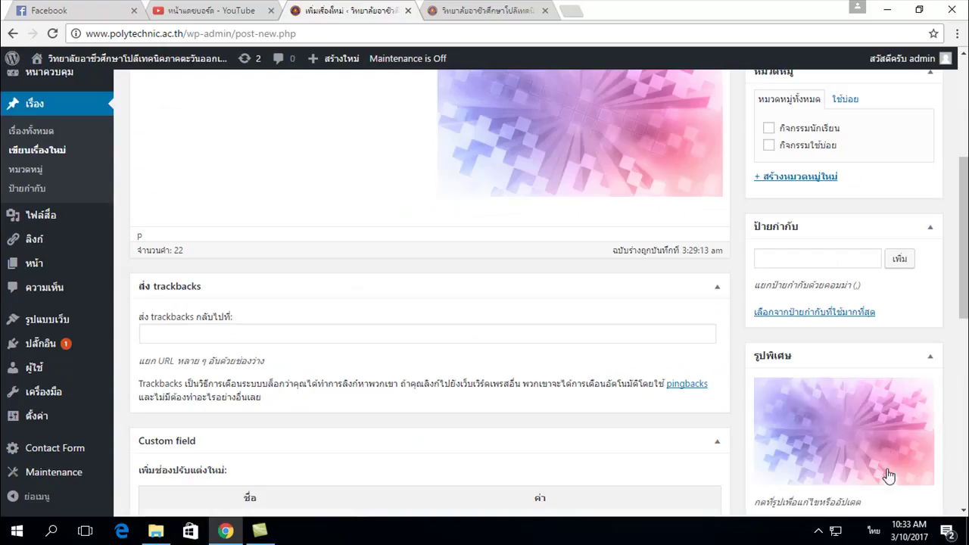
Select the whole line "เนื้อหา..............." in the post body and colour it Purple.
scroll(775, 350, "up", 4)
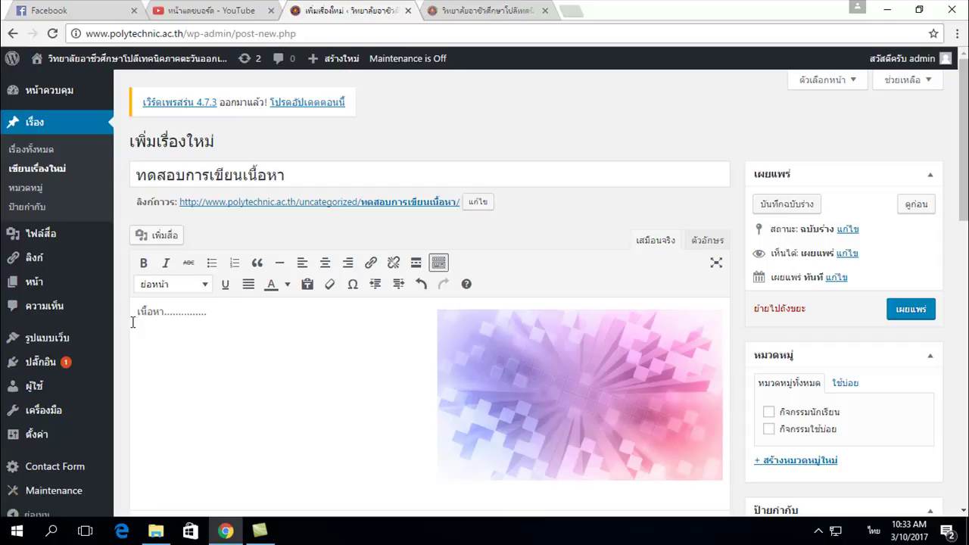
left_click_drag(136, 312, 202, 322)
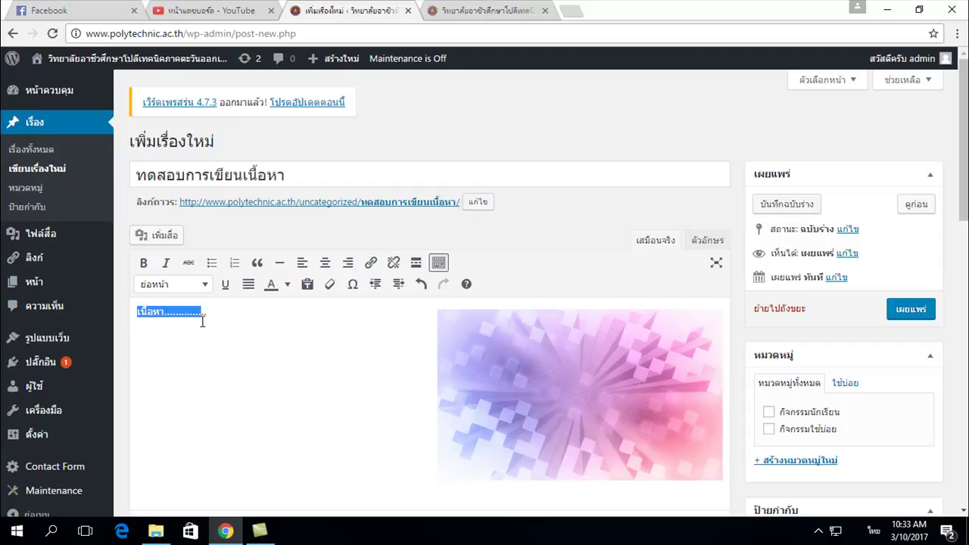
left_click(247, 322)
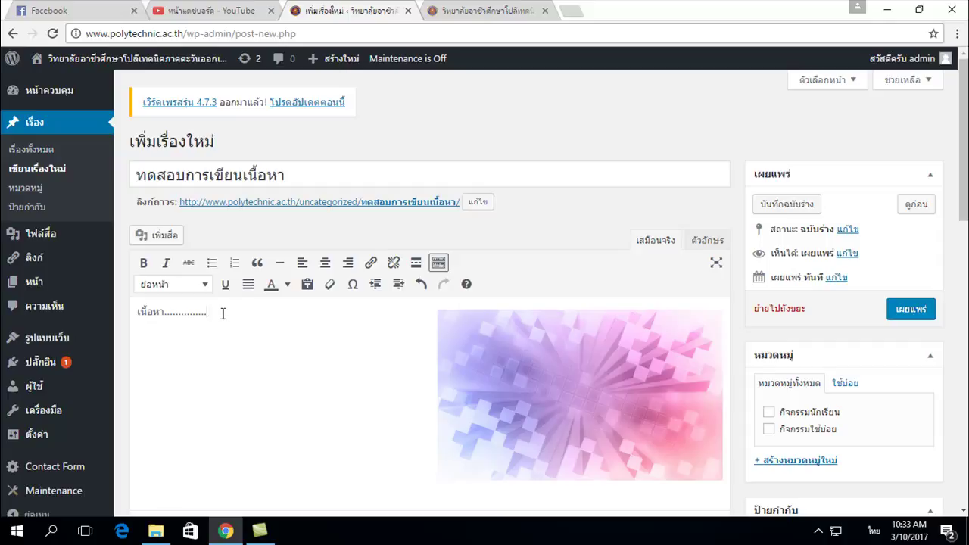
left_click_drag(210, 317, 133, 311)
left_click(287, 285)
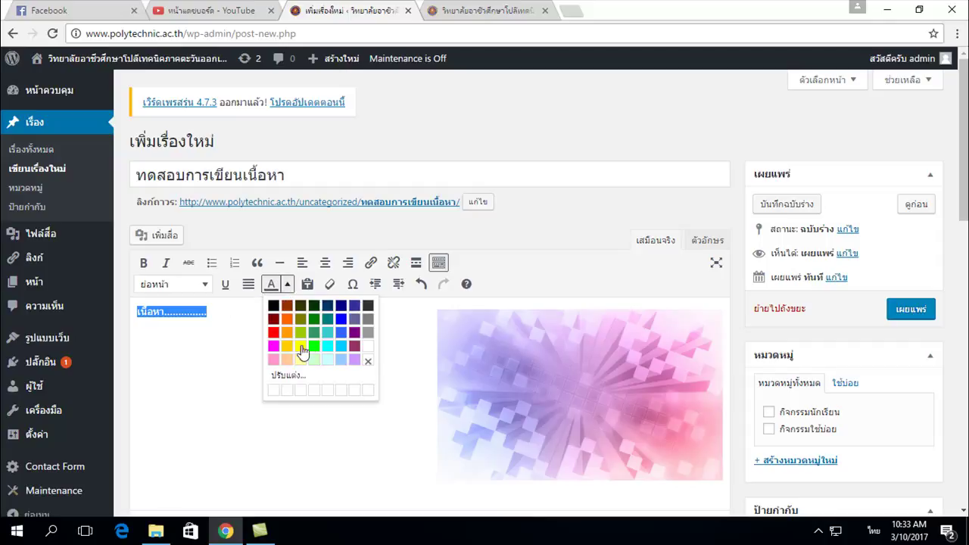
left_click(354, 334)
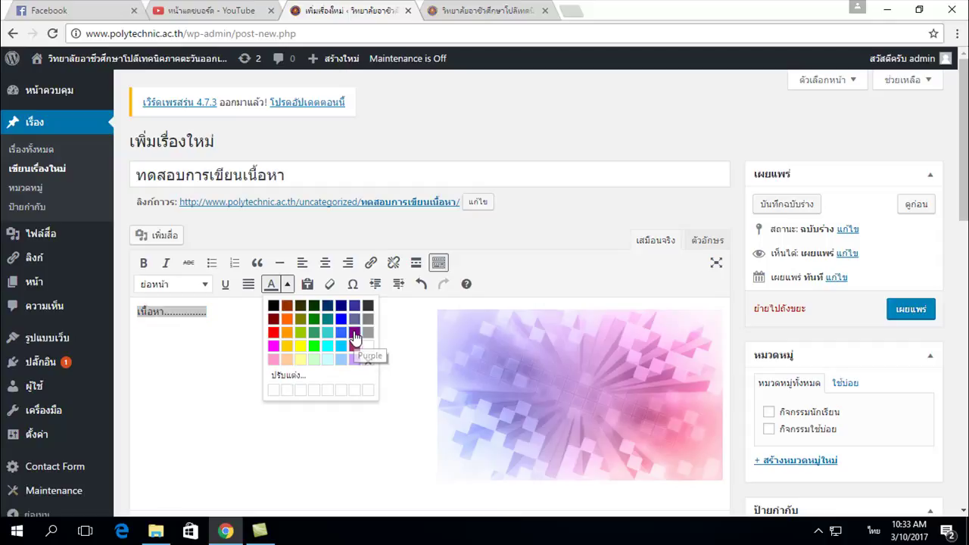
Give the selected body text the custom dark green colour #18591e.
left_click(287, 284)
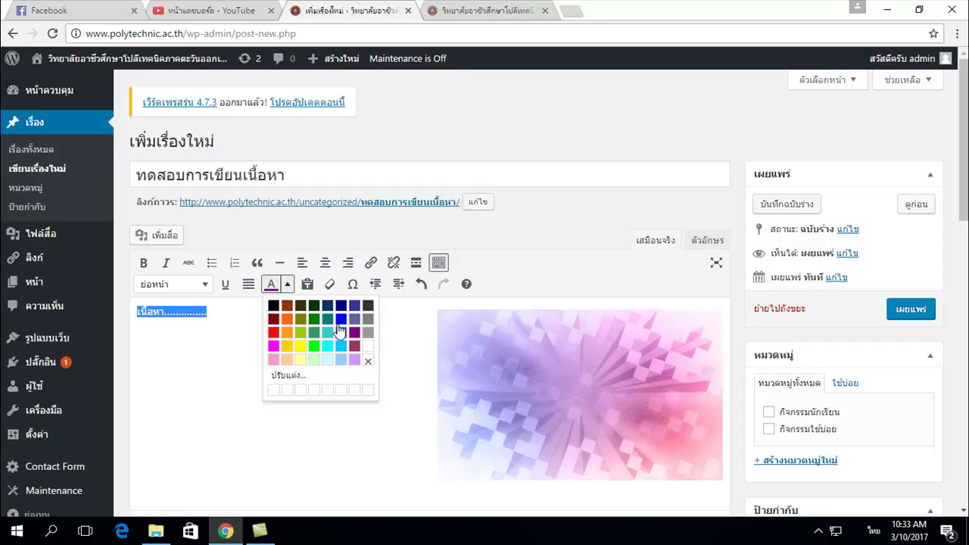
left_click(292, 375)
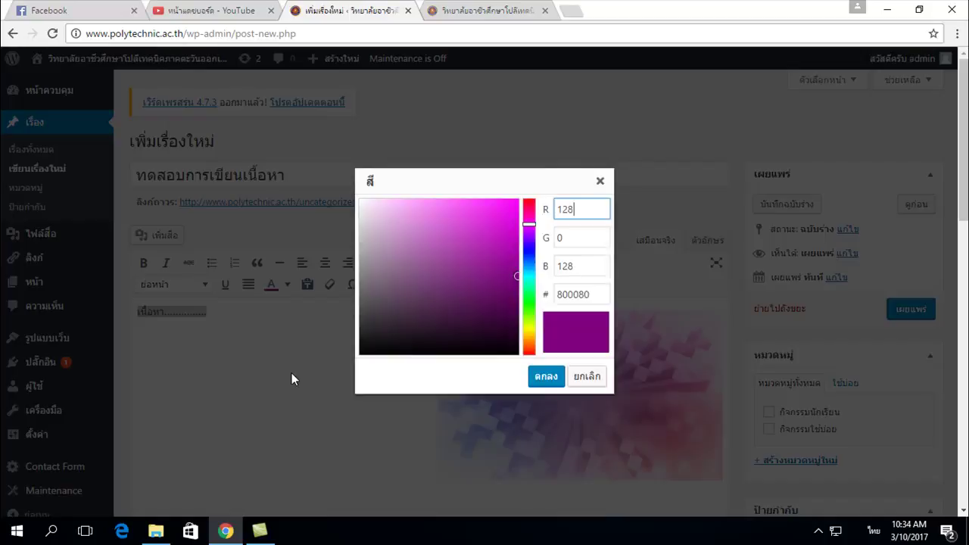
left_click(525, 299)
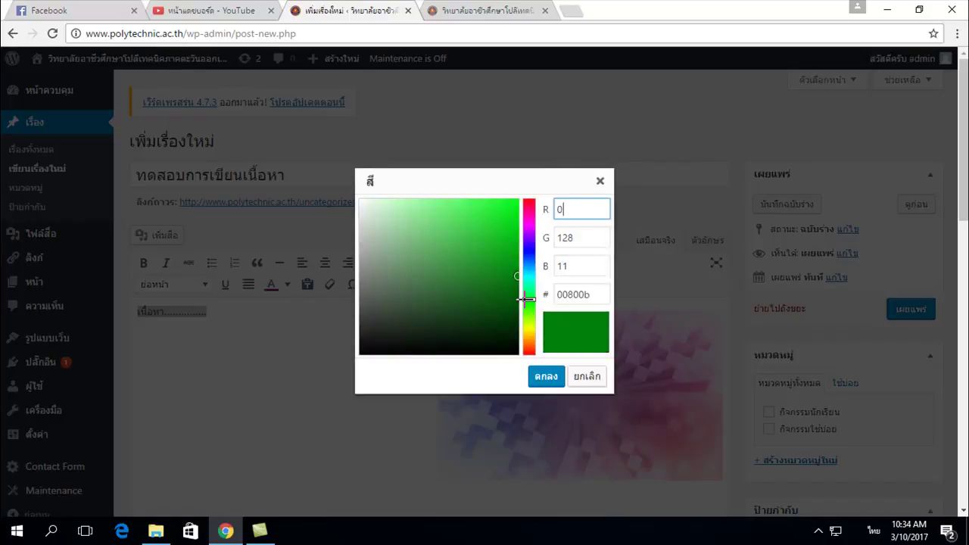
left_click(477, 240)
left_click(467, 284)
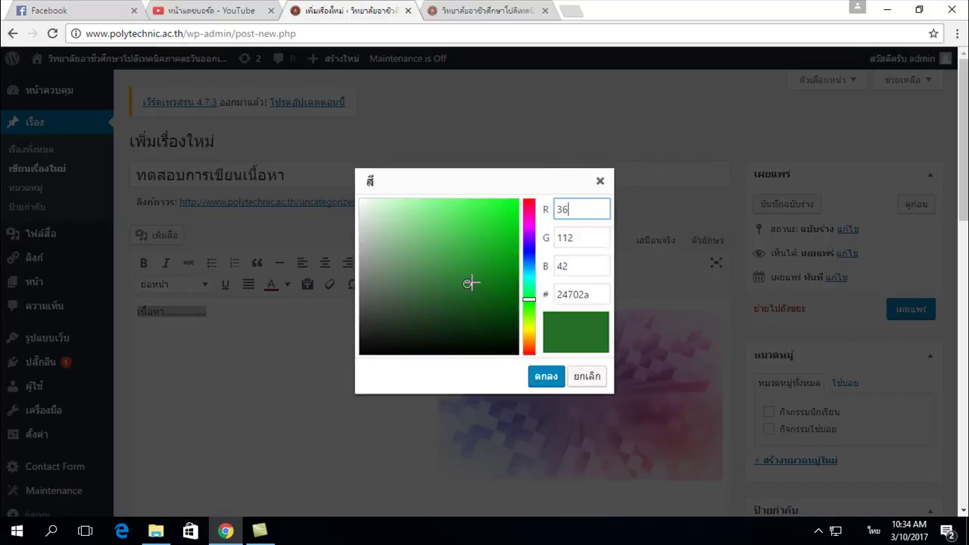
left_click(474, 297)
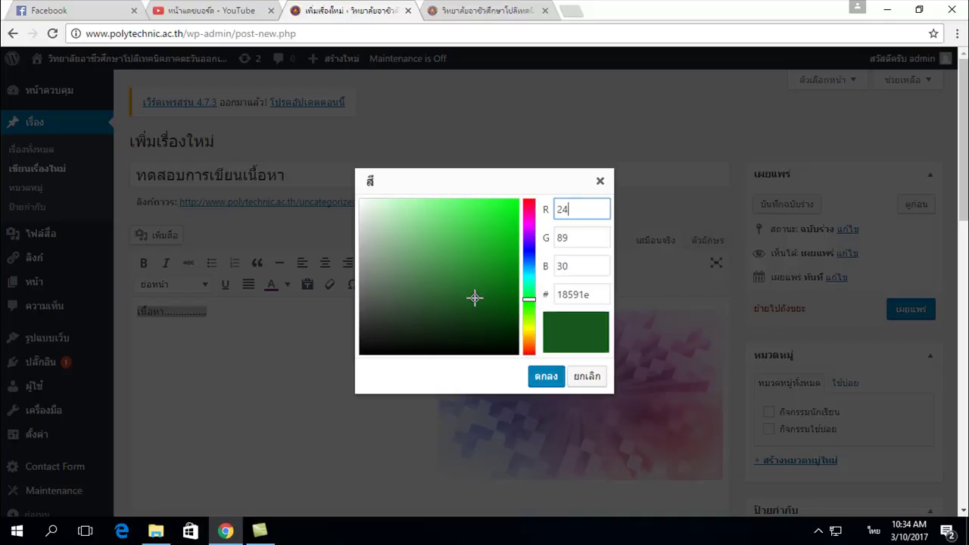
left_click(546, 376)
left_click(286, 326)
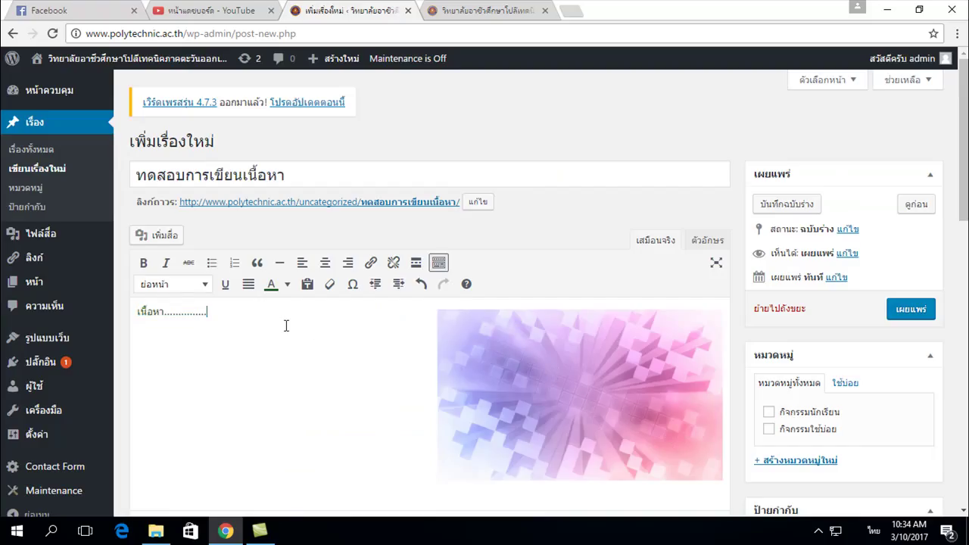
Select the whole line "เนื้อหา..............." in the post body and colour it red (#ff0000).
left_click_drag(170, 310, 136, 313)
left_click(287, 284)
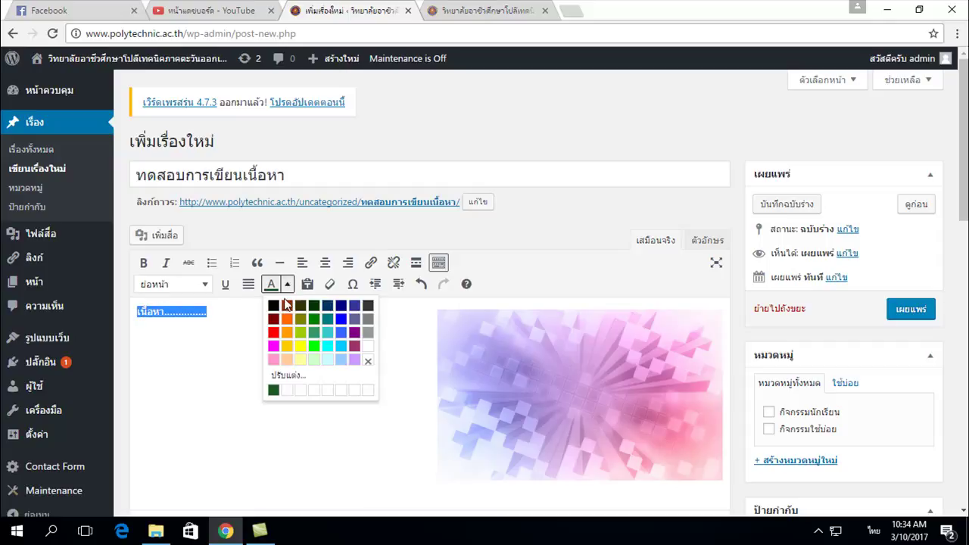
left_click(264, 335)
left_click_drag(215, 309, 133, 306)
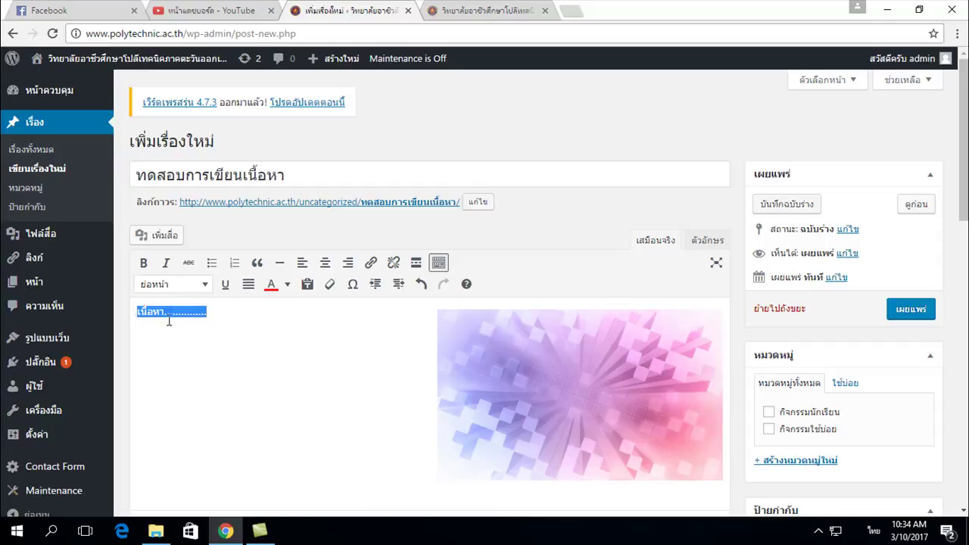
left_click(216, 327)
Apply the "หัวข้อ 1" heading format to the red "เนื้อหา..............." line in the post body.
left_click_drag(216, 311, 134, 311)
left_click(205, 285)
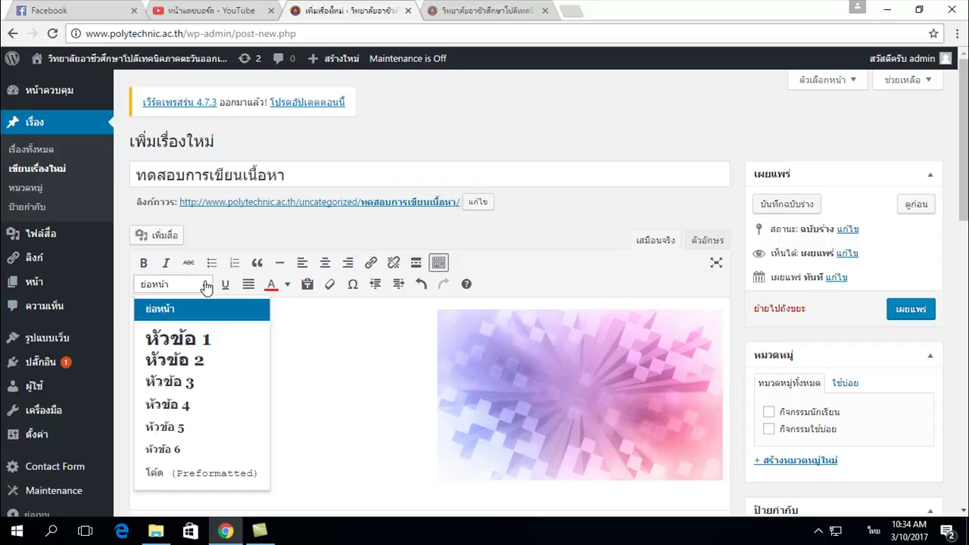
left_click(183, 345)
left_click(316, 342)
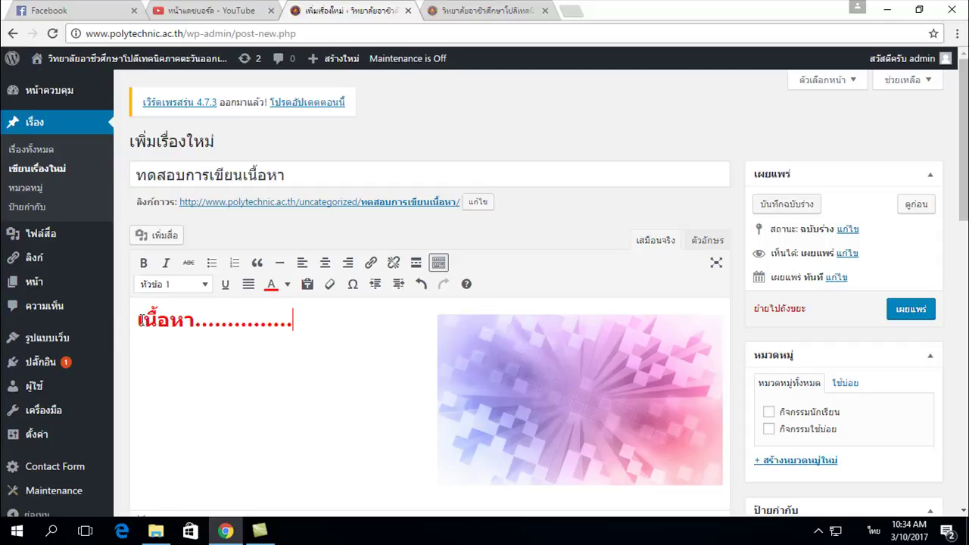
left_click_drag(139, 320, 295, 327)
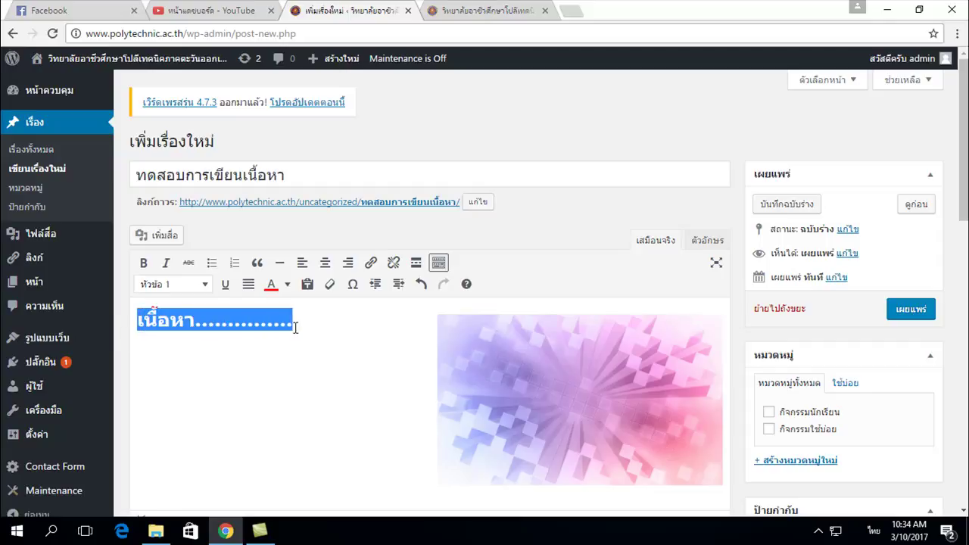
left_click(367, 329)
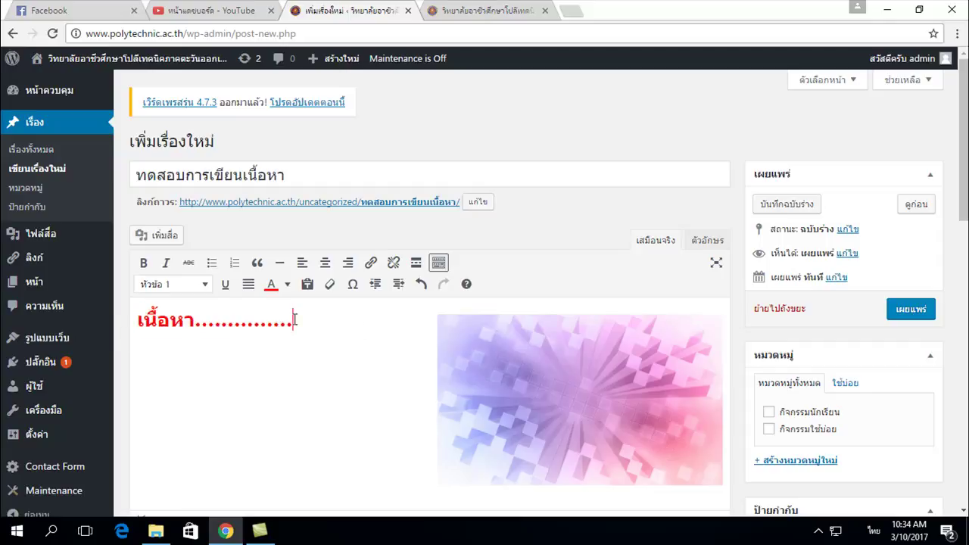
left_click_drag(311, 322, 137, 321)
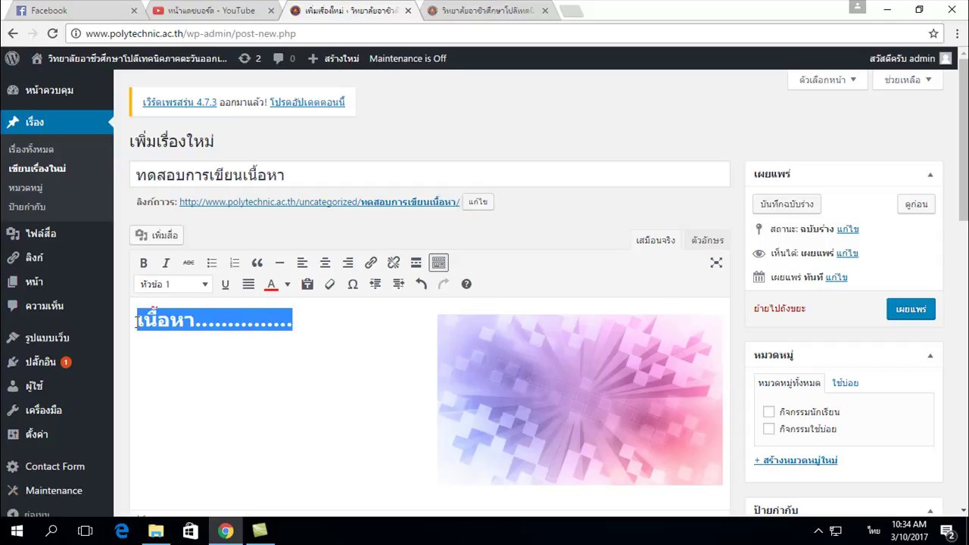
left_click(371, 264)
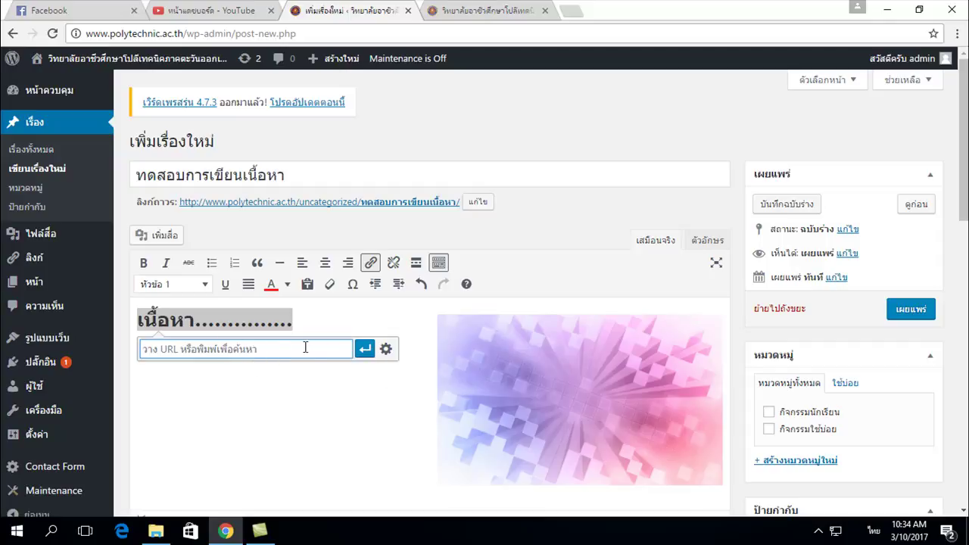
type("ไไห")
key("BackSpace")
key("BackSpace")
key("BackSpace")
key("alt+shift")
type("www.go")
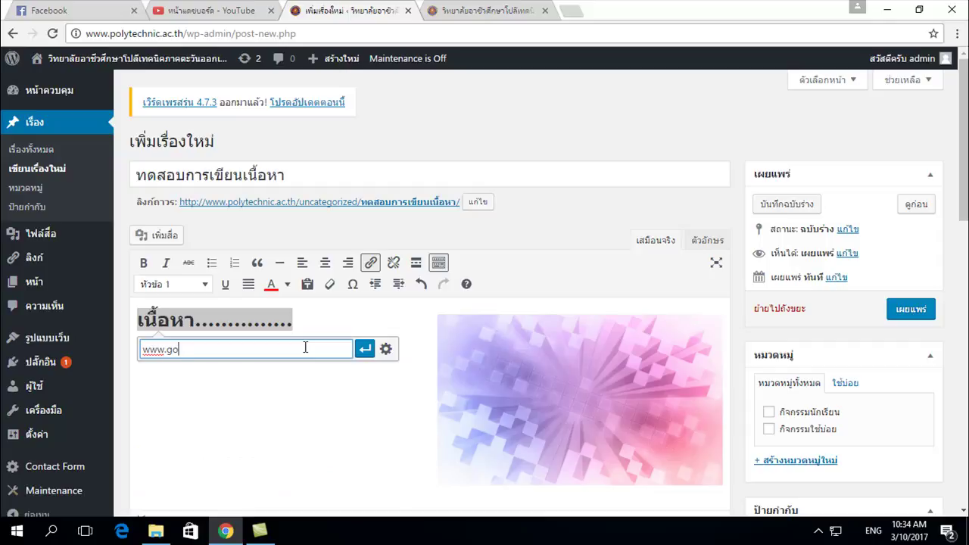
type("ogle.com")
left_click(366, 350)
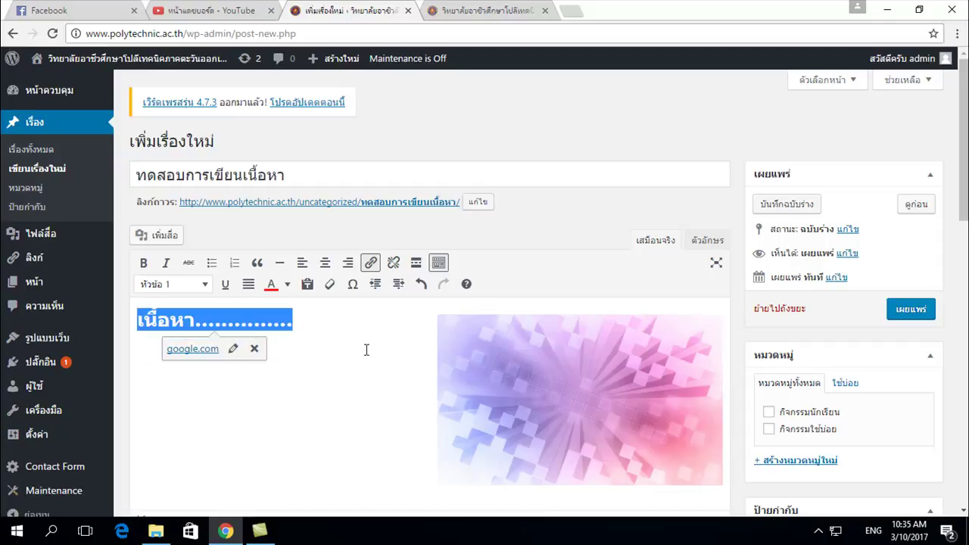
left_click(218, 406)
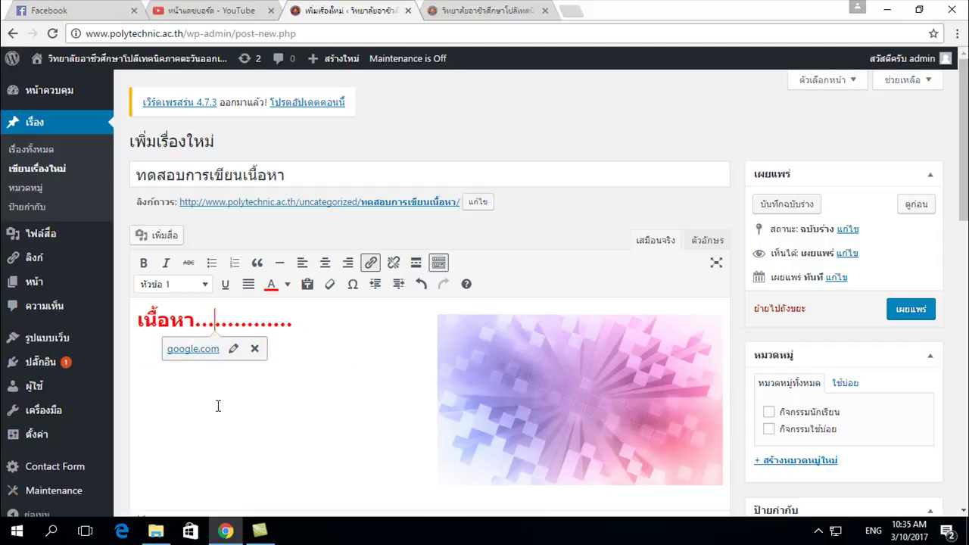
left_click(160, 321)
left_click(314, 345)
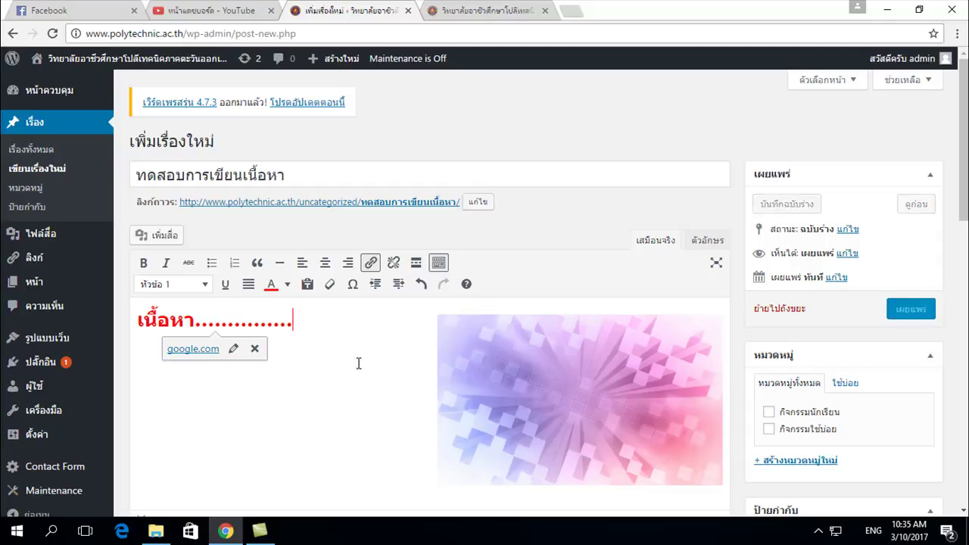
scroll(546, 403, "down", 1)
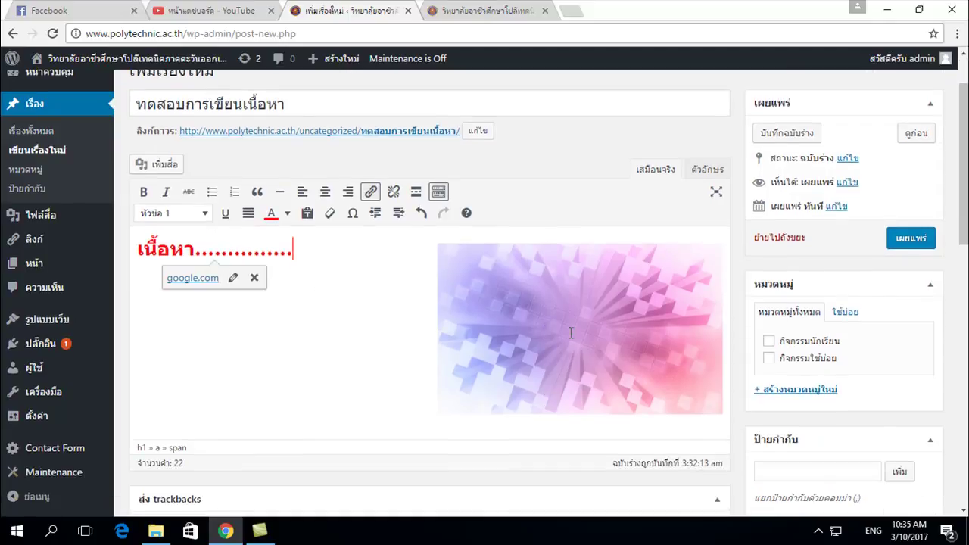
left_click(570, 338)
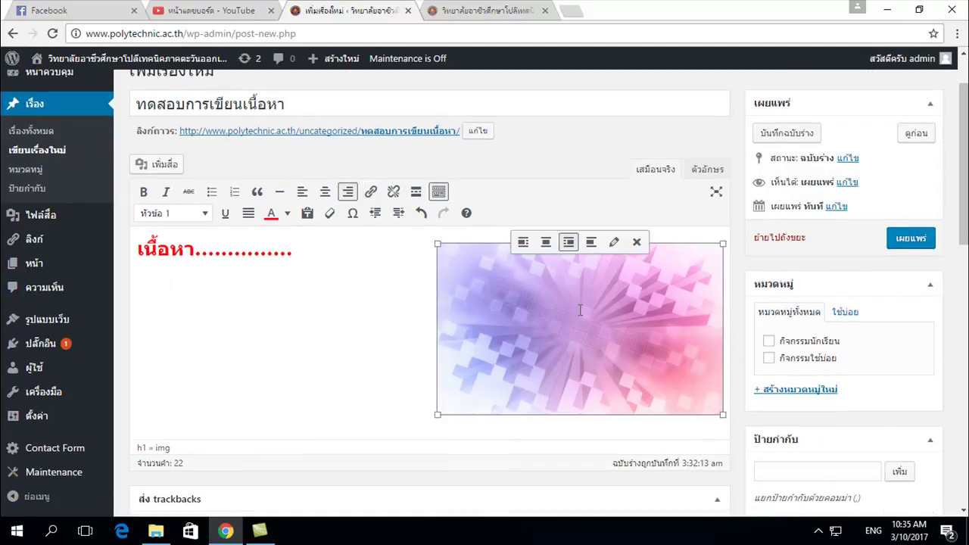
left_click(371, 193)
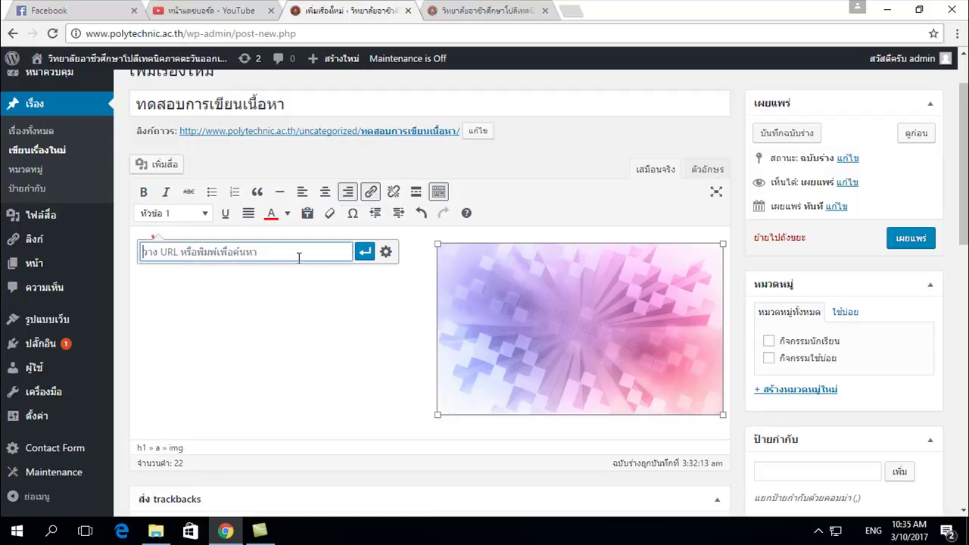
left_click(393, 293)
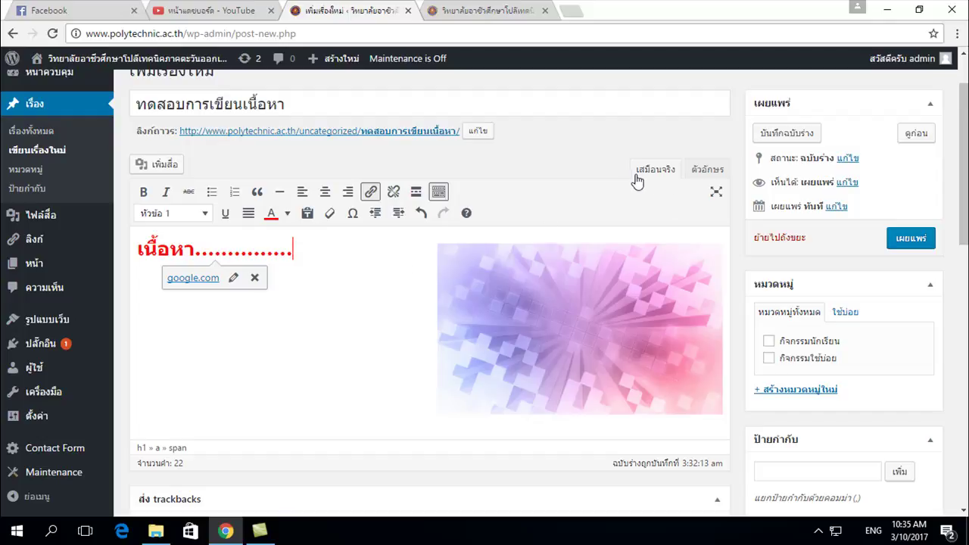
Check the post body's HTML code, return to the visual editor and publish the post.
left_click(704, 172)
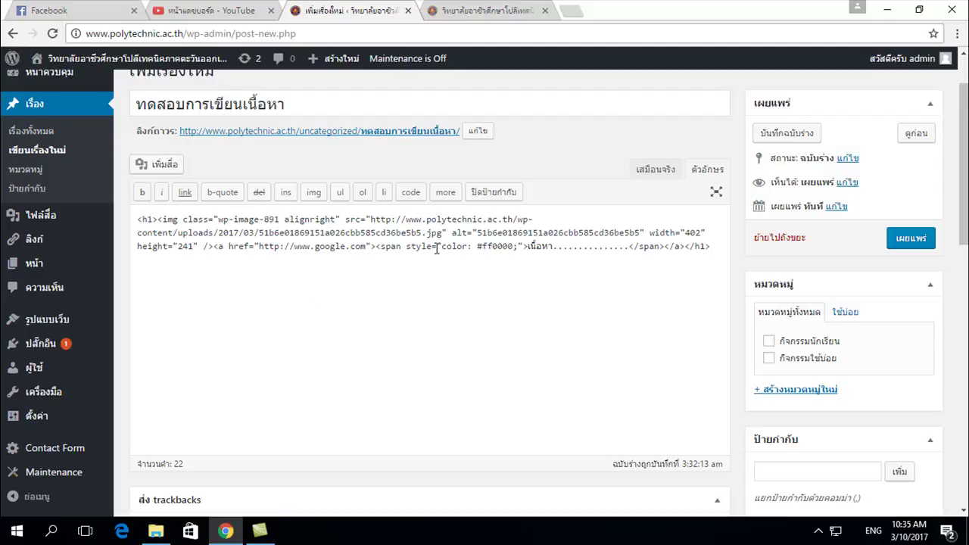
left_click(649, 171)
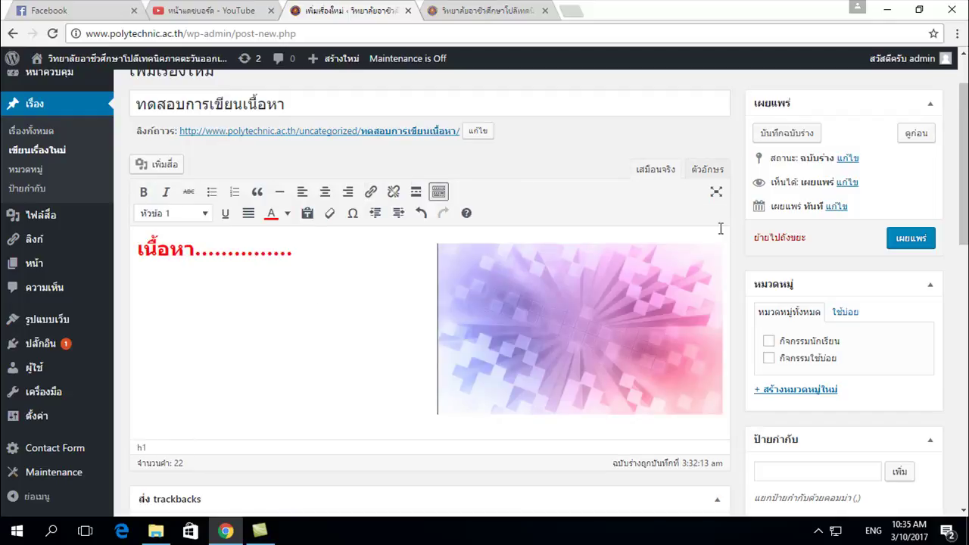
left_click(911, 240)
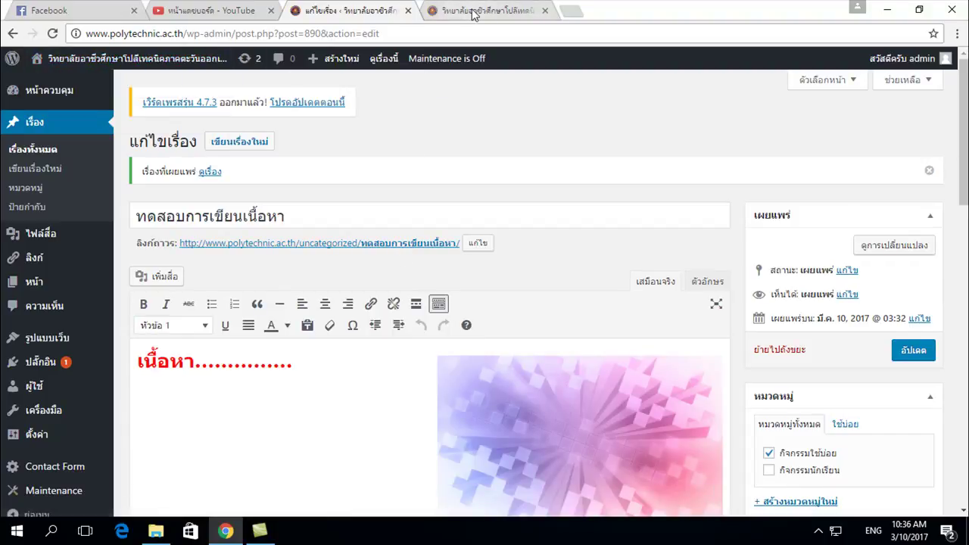
Review the published post's settings and featured image, and check how the post appears on the reloaded college home page.
scroll(760, 407, "down", 10)
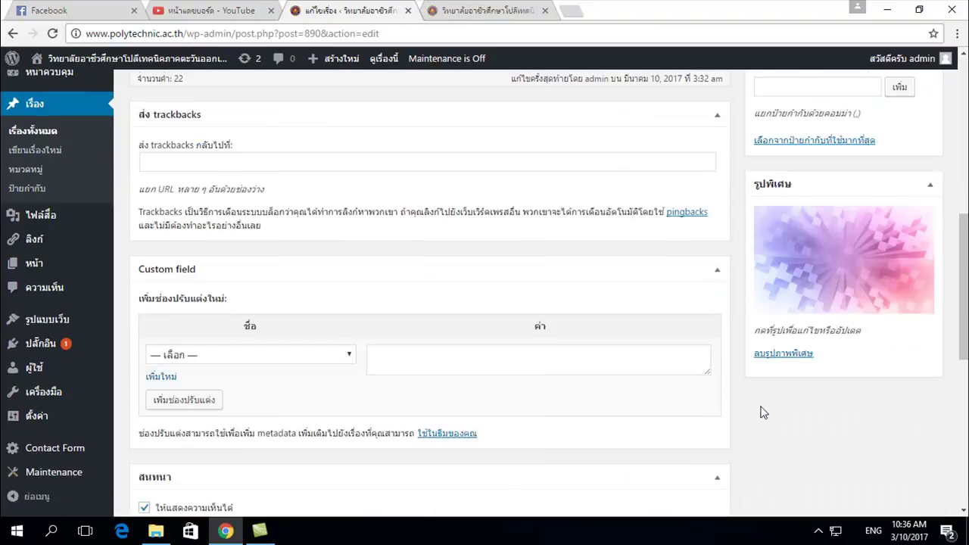
scroll(817, 177, "up", 5)
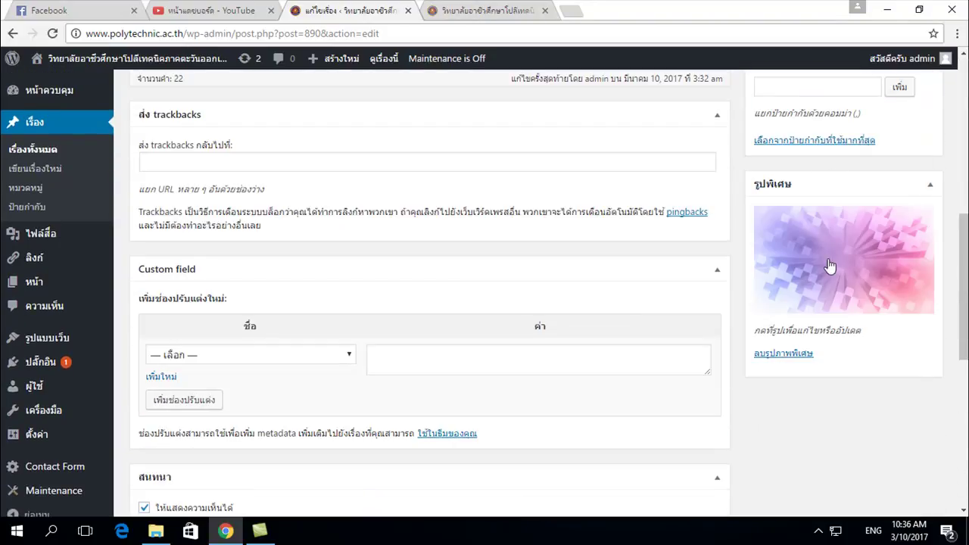
scroll(643, 230, "up", 6)
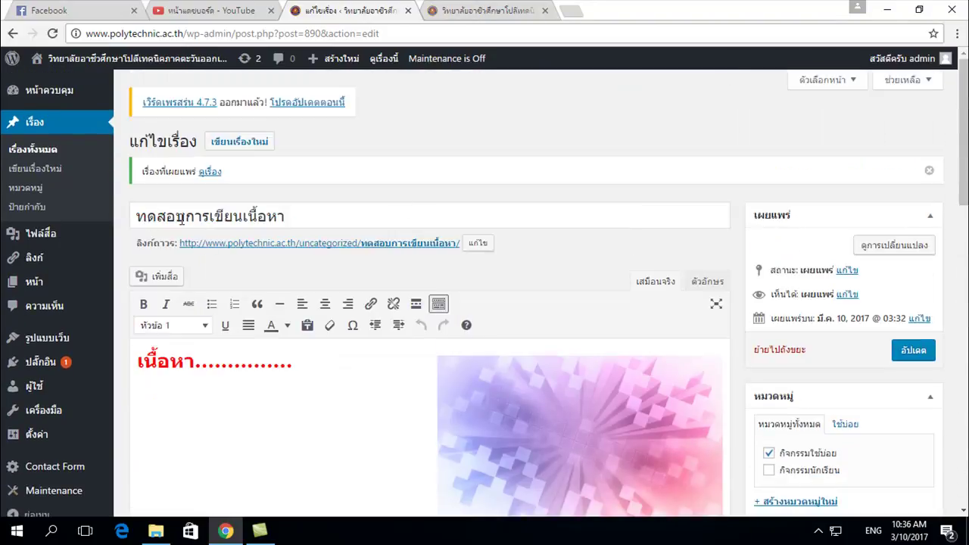
left_click(466, 14)
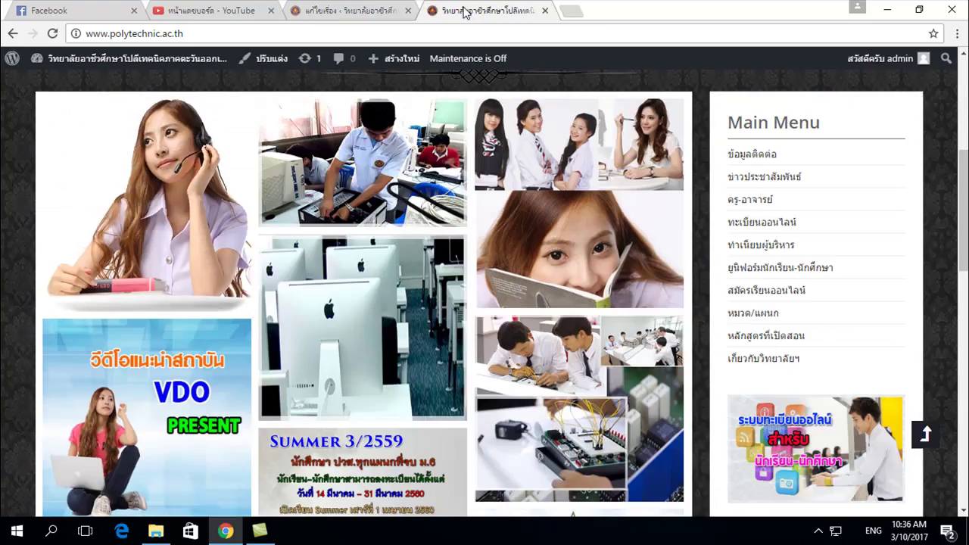
left_click(53, 35)
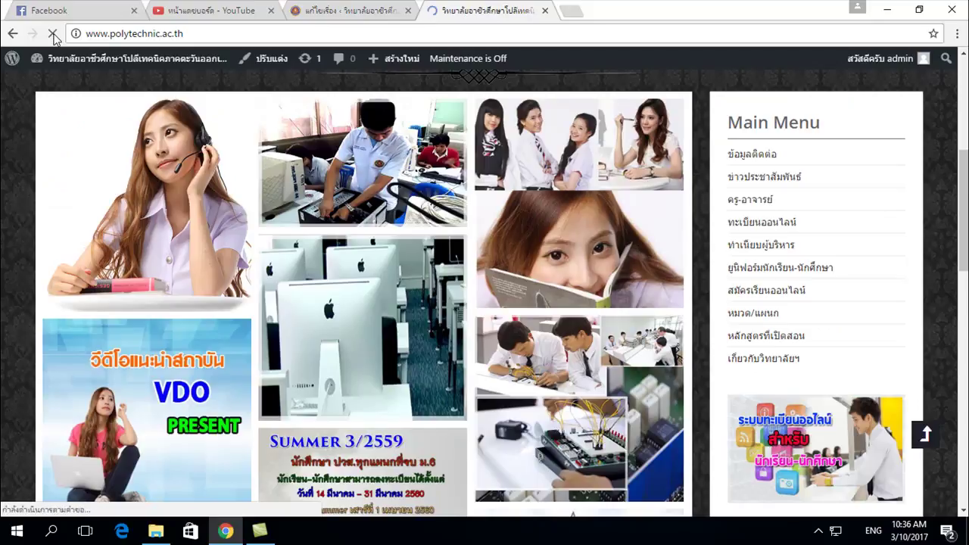
scroll(193, 280, "down", 2)
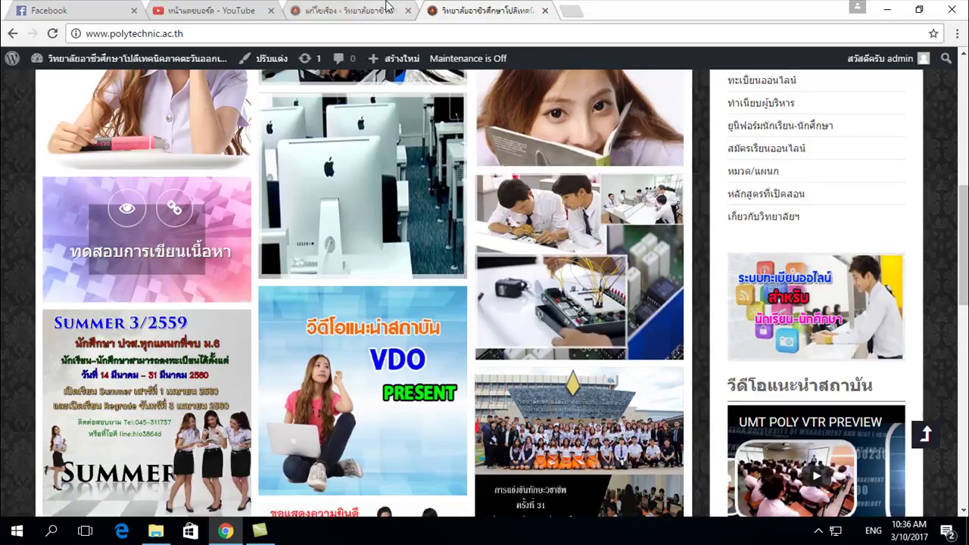
Move the post "ทดสอบการเขียนเนื้อหา" to the trash from the list of all posts.
left_click(356, 11)
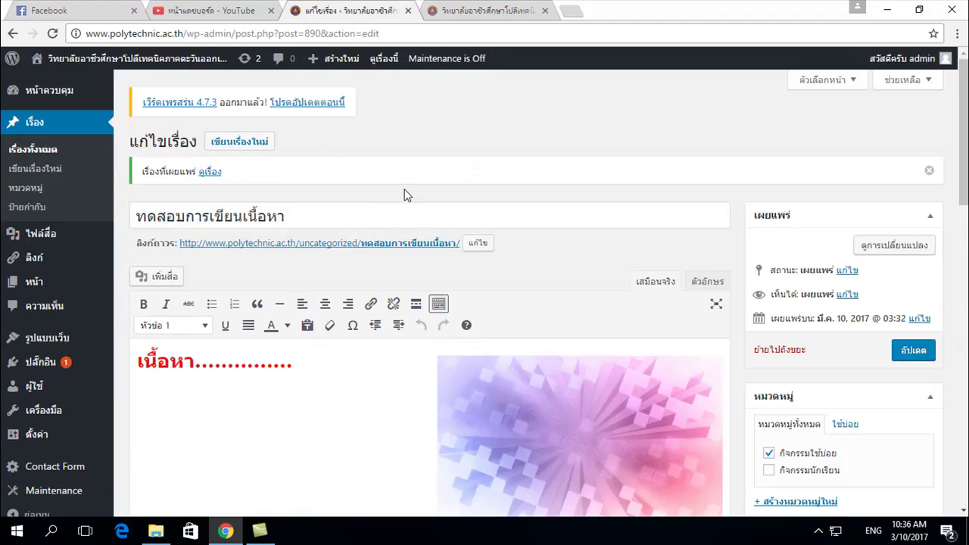
left_click(41, 124)
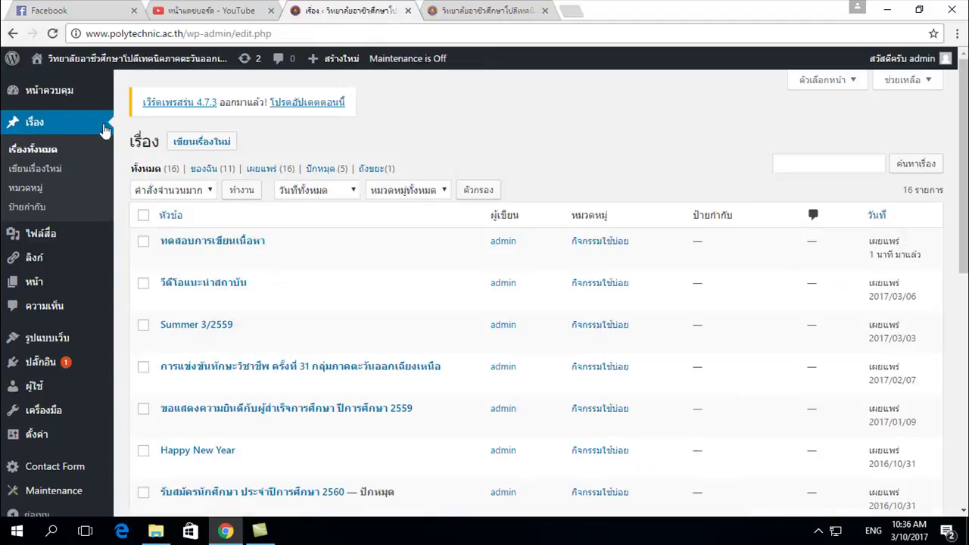
mouse_move(256, 259)
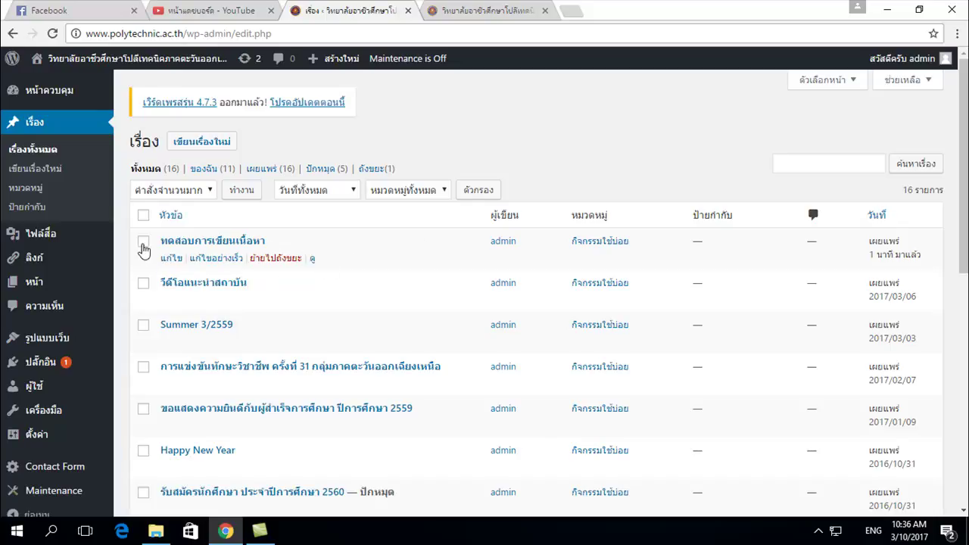
left_click(143, 244)
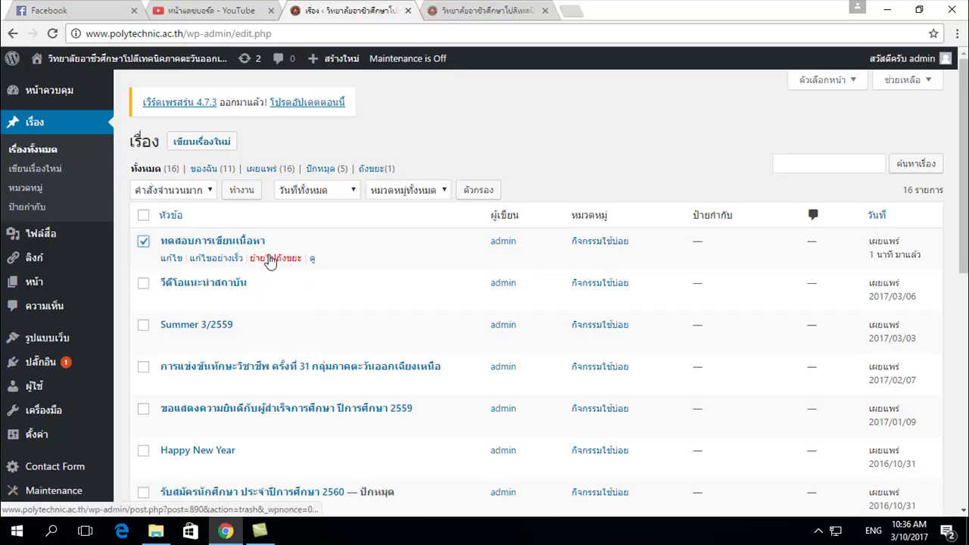
left_click(271, 259)
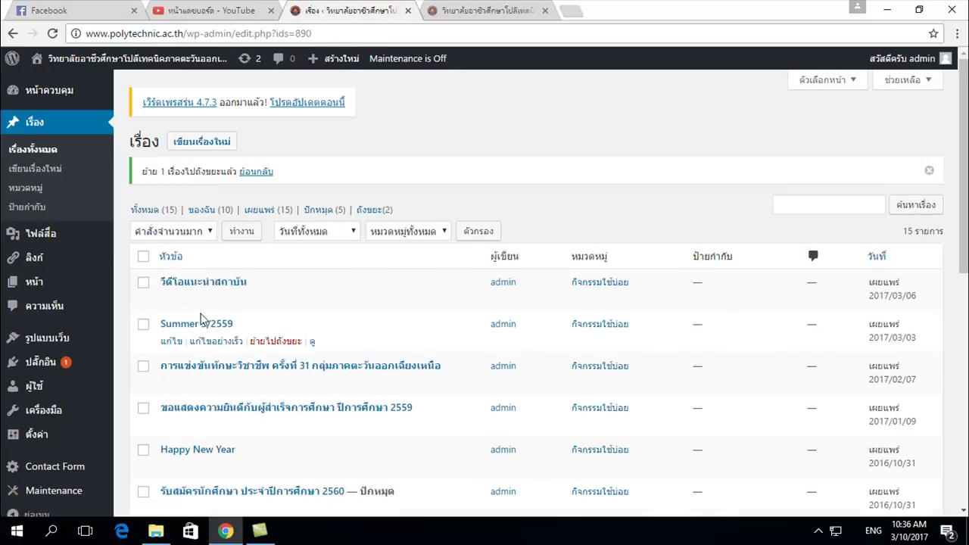
Look through the remaining posts in the list and check the post images on the reloaded college home page.
scroll(291, 384, "down", 1)
scroll(291, 383, "down", 5)
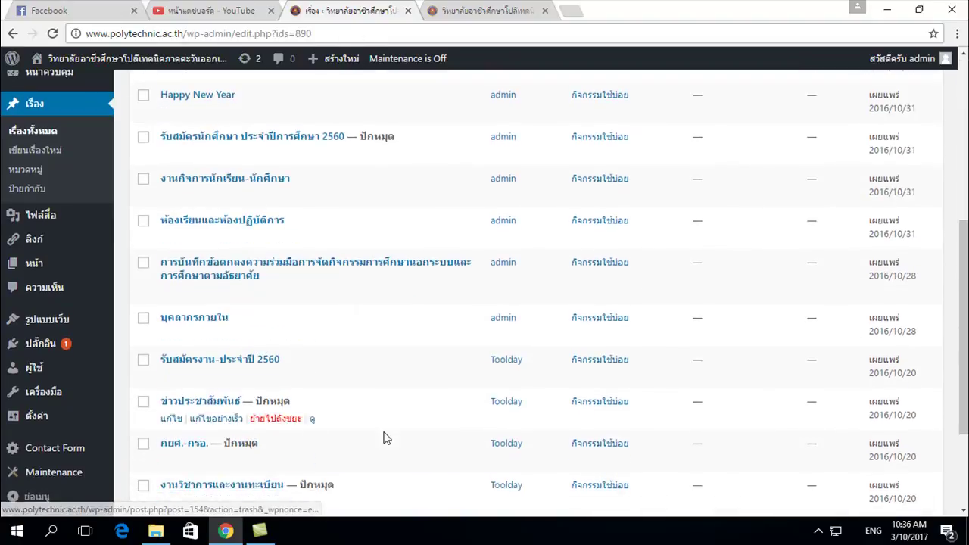
scroll(359, 434, "up", 5)
left_click(484, 10)
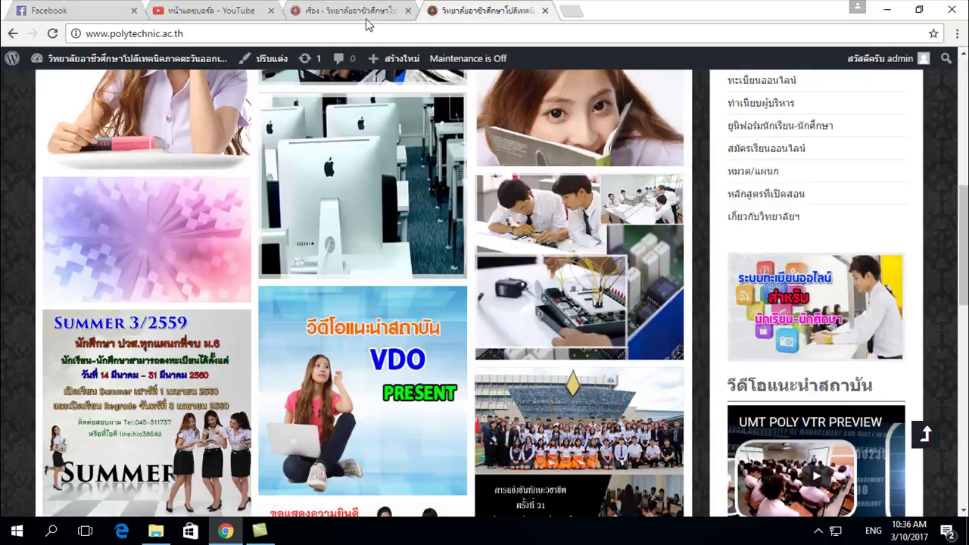
left_click(53, 34)
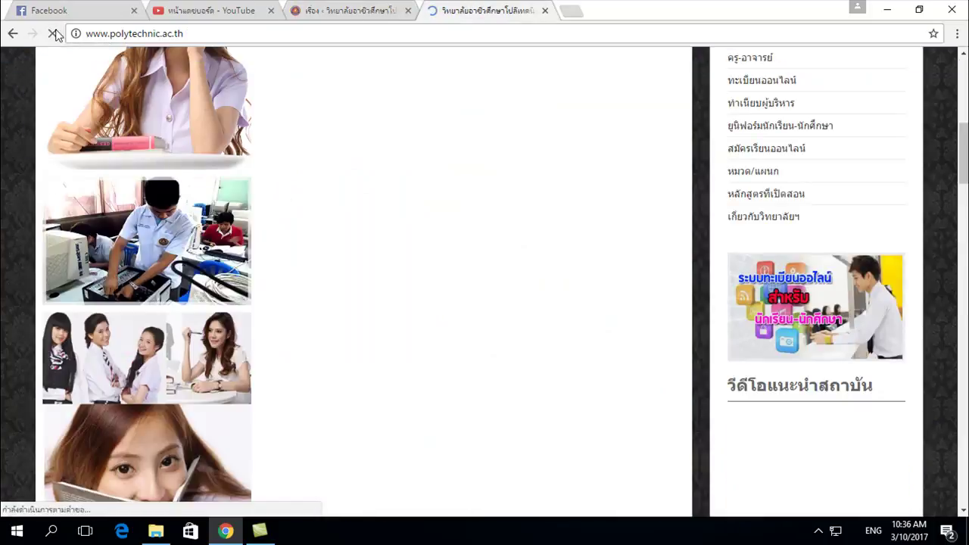
scroll(350, 231, "down", 7)
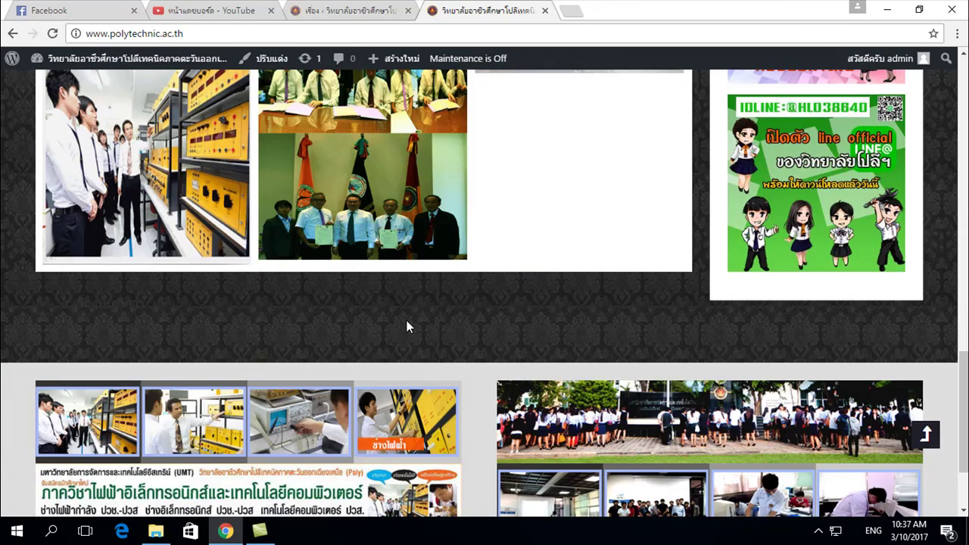
scroll(407, 326, "up", 6)
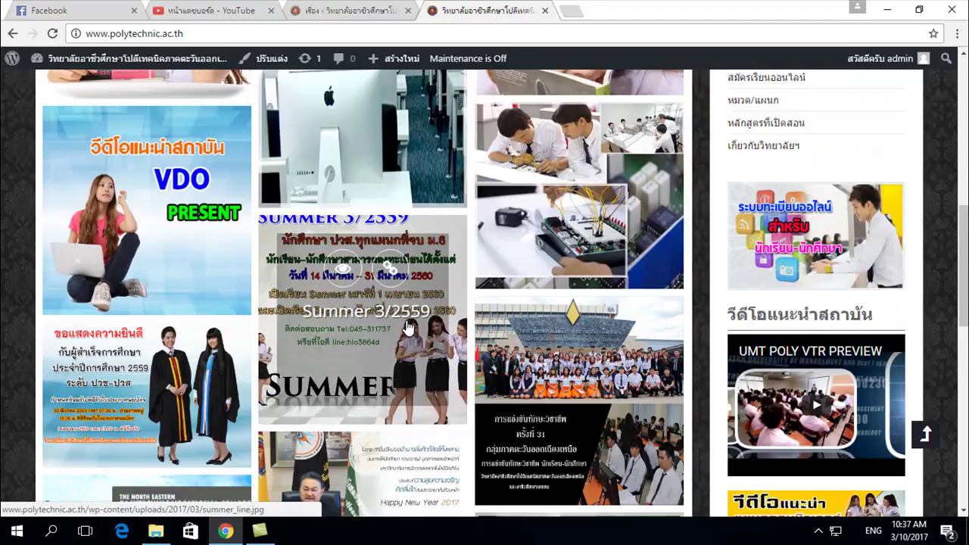
scroll(407, 326, "up", 3)
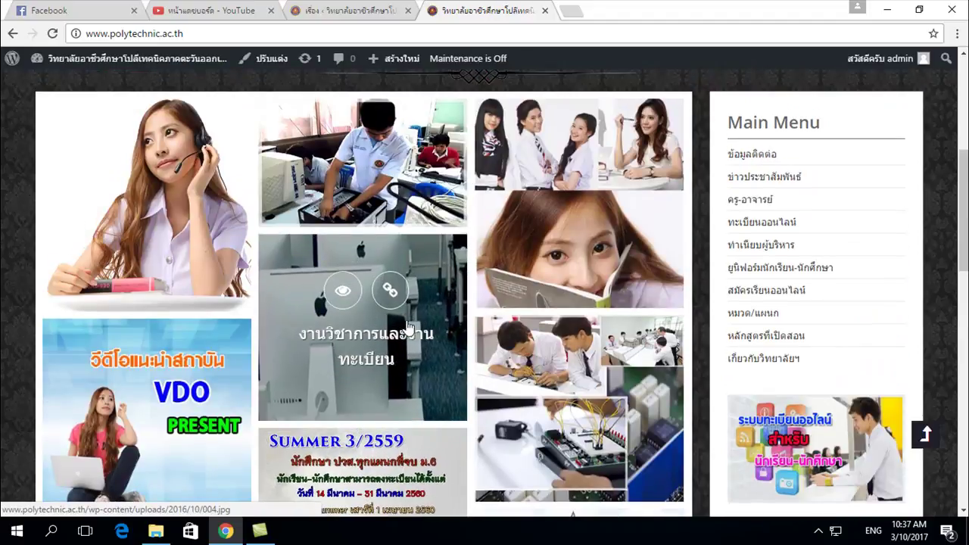